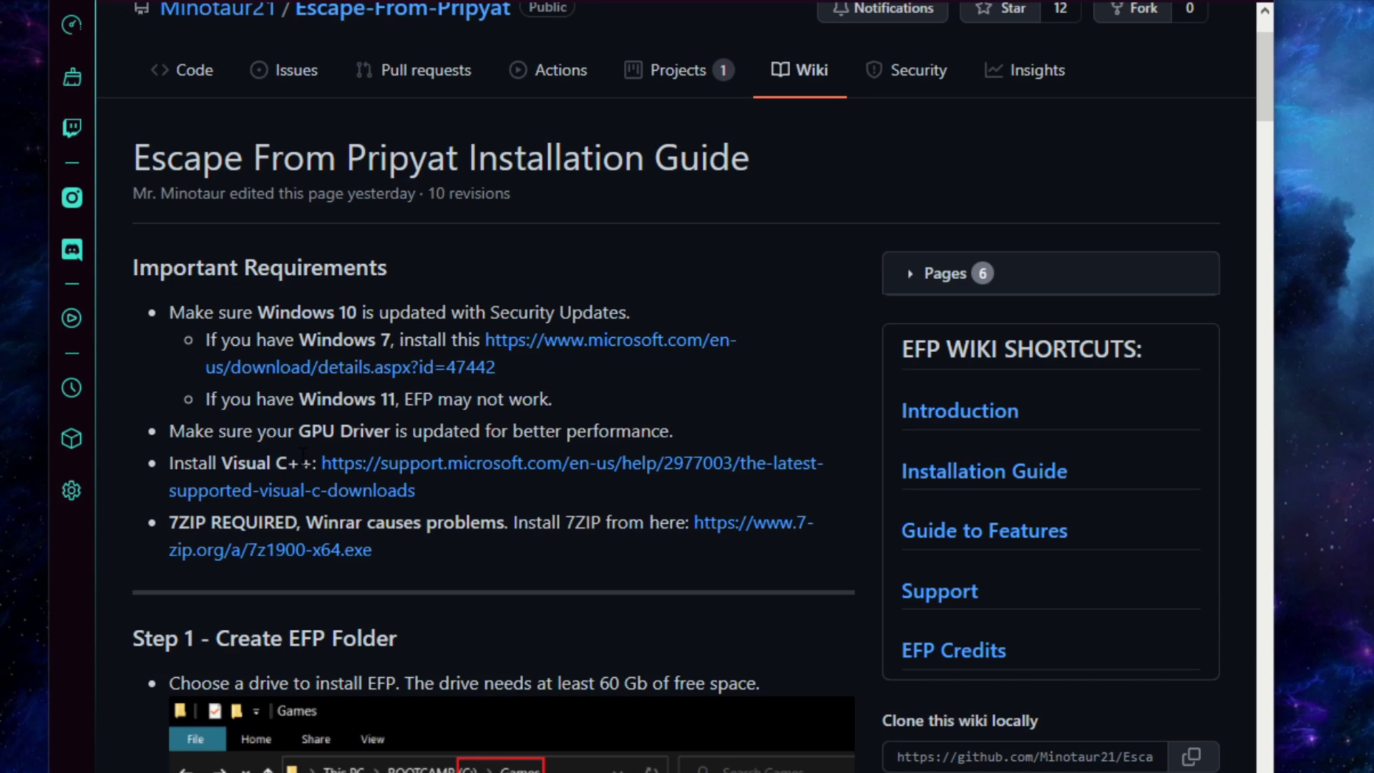
# Go to the Visual C++ Redistributable downloads for Visual Studio 2015–2022 and scroll to the Architecture table
pyautogui.click(529, 464)
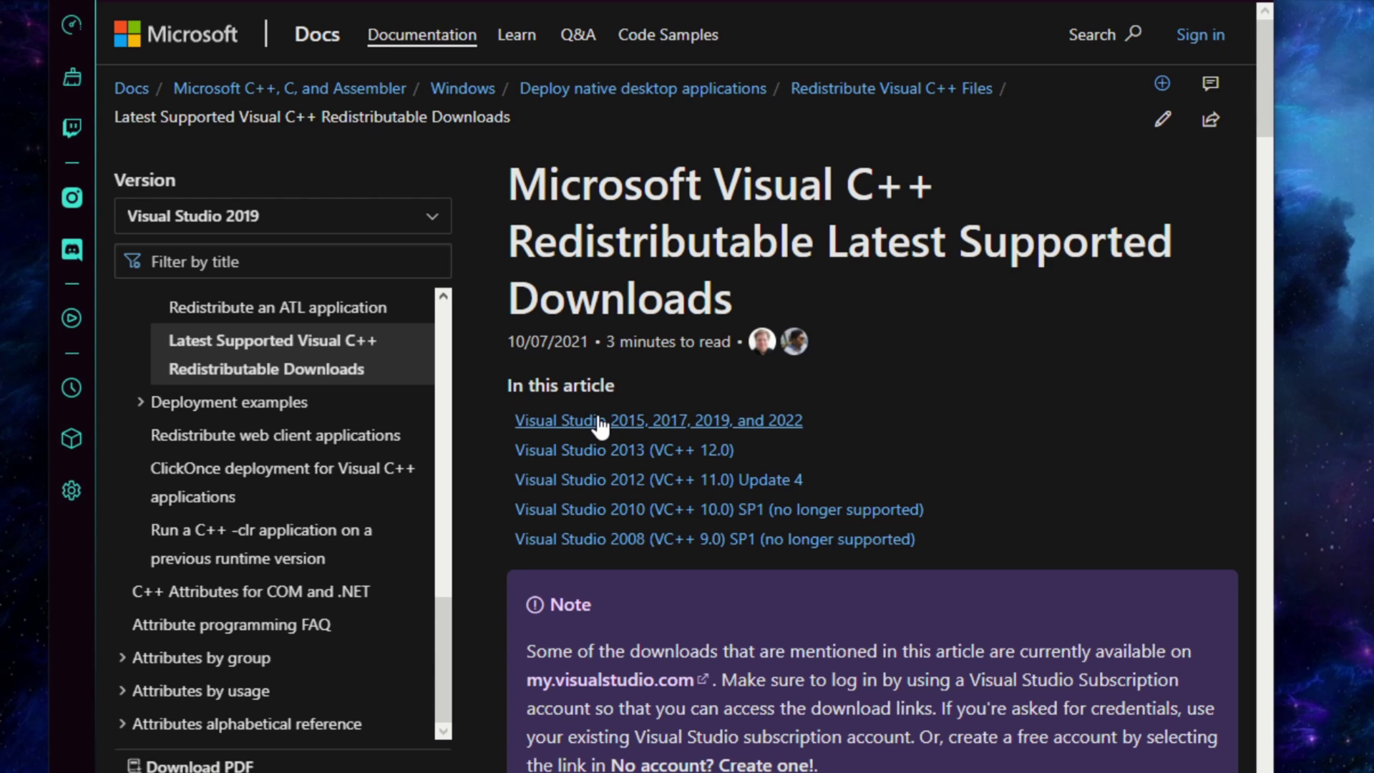
pyautogui.click(667, 429)
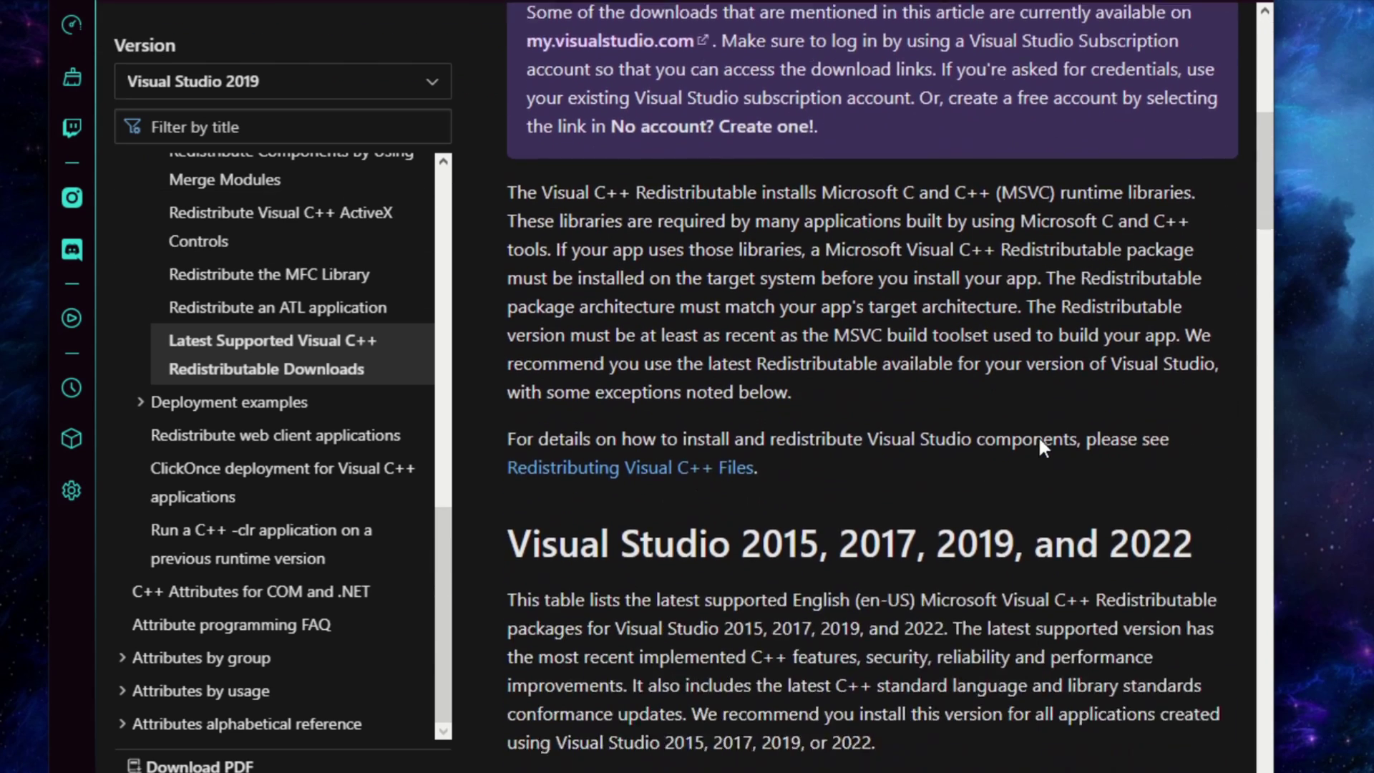
pyautogui.scroll(-5, 1039, 439)
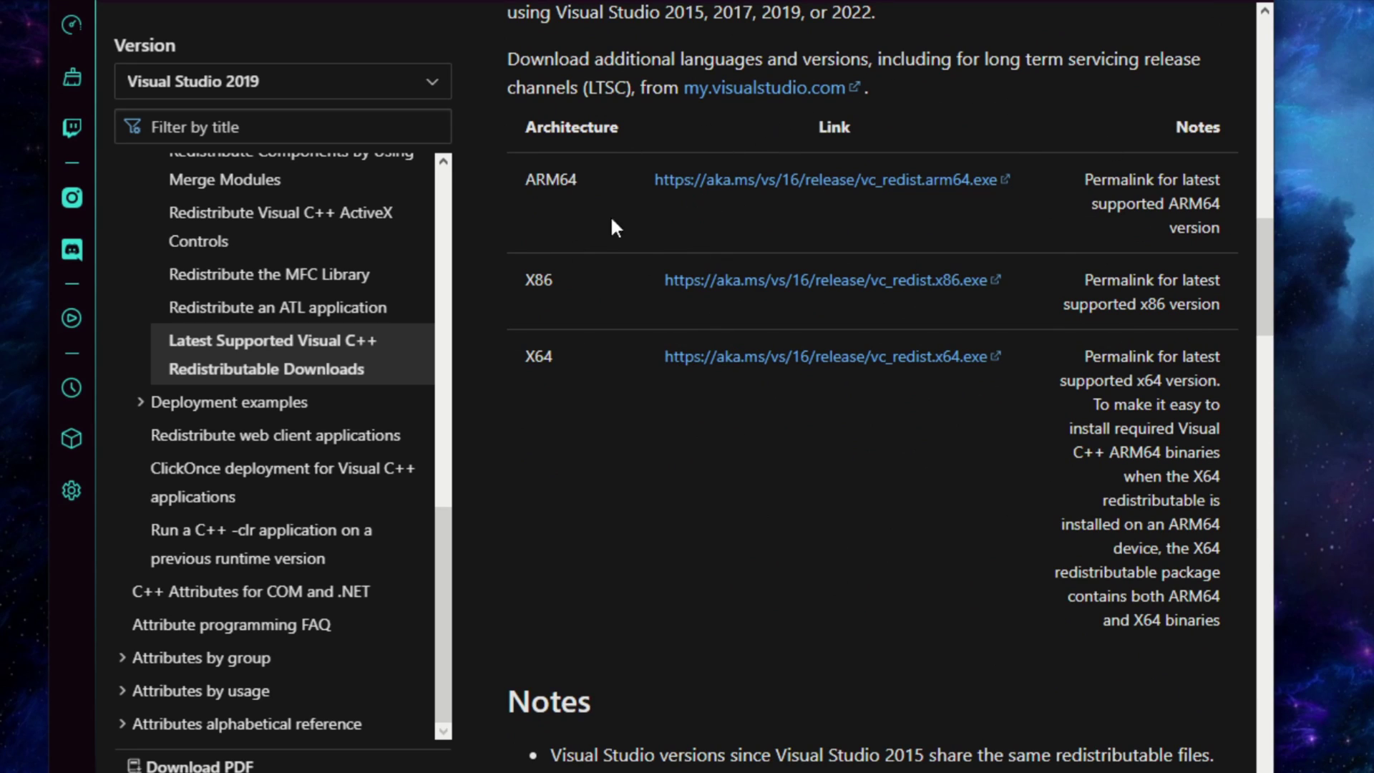
# Highlight the ARM64, X86 and X64 entries, then bring up Windows Settings to check the system type
pyautogui.doubleClick(525, 180)
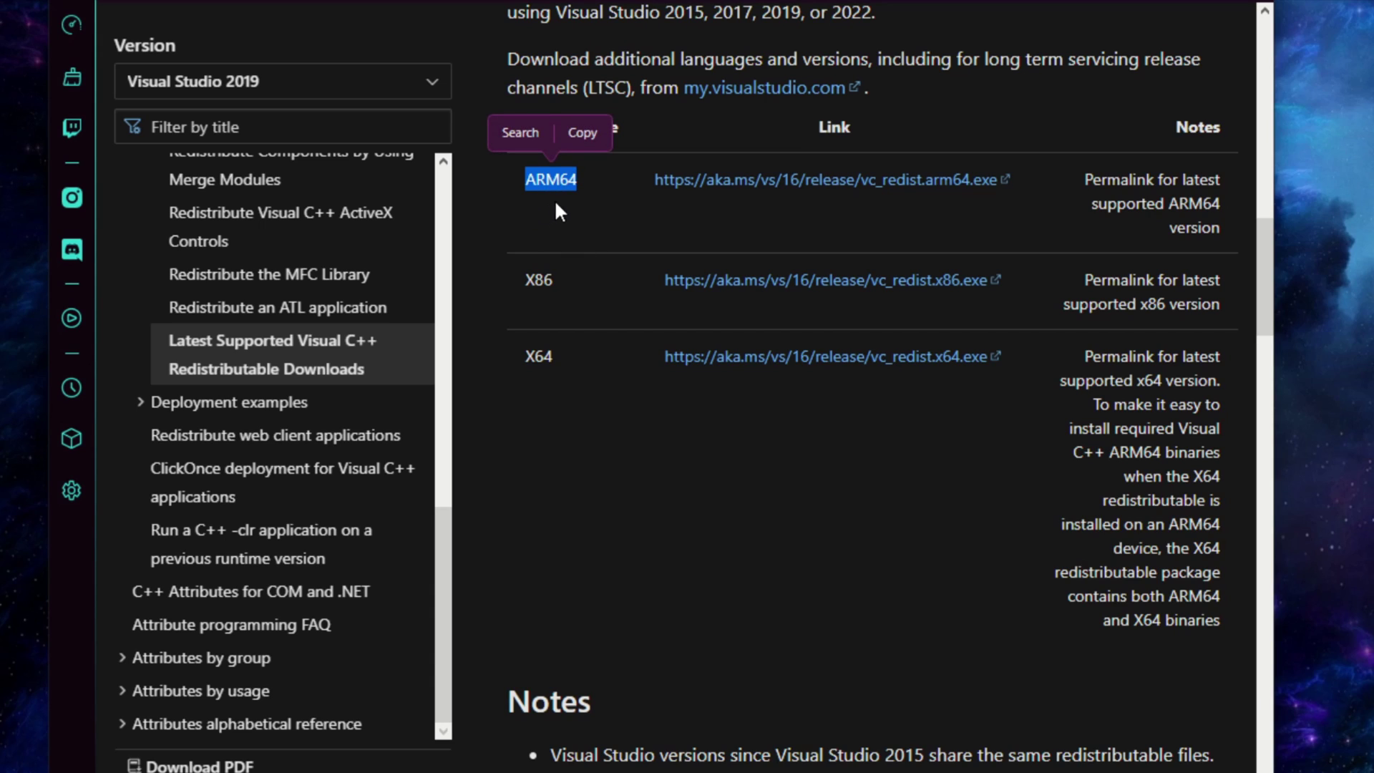
pyautogui.click(722, 415)
pyautogui.moveTo(515, 276); pyautogui.dragTo(555, 374)
pyautogui.click(557, 375)
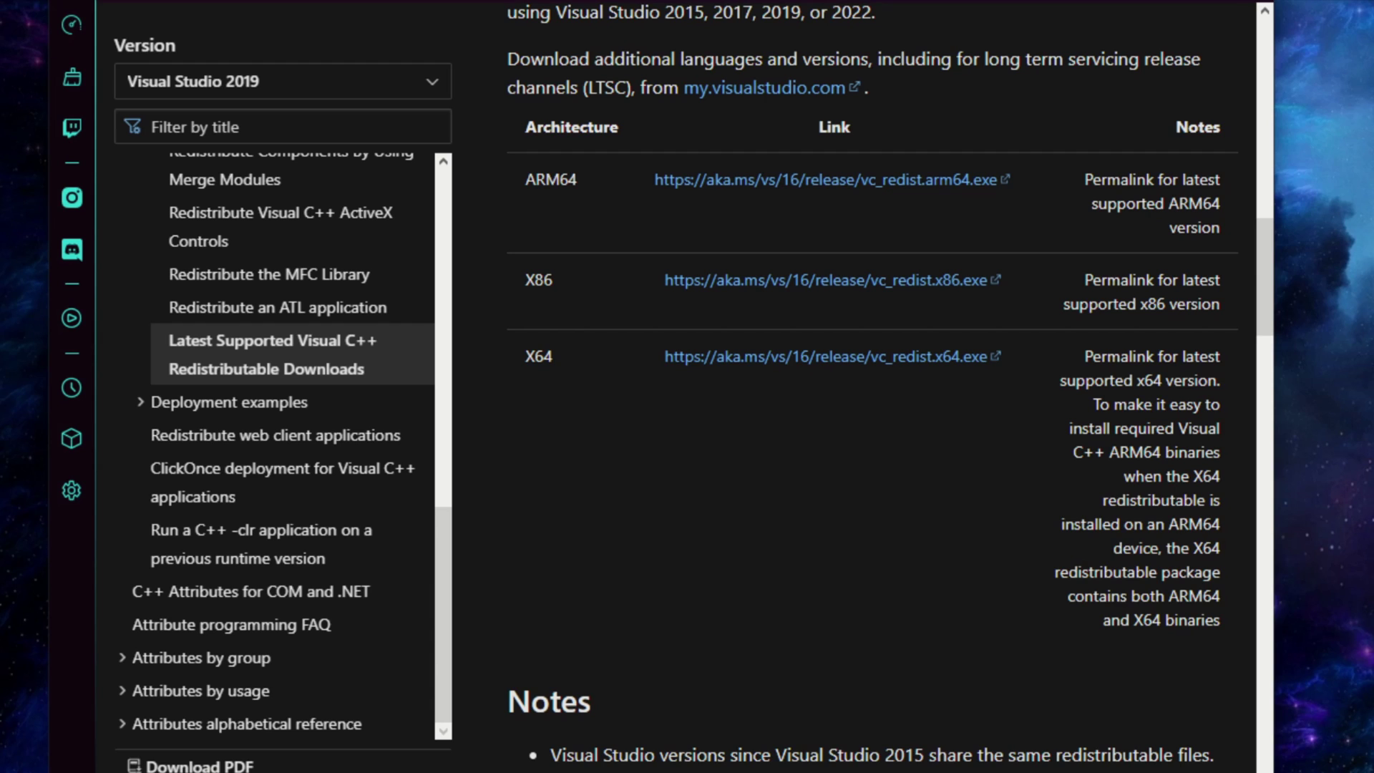
pyautogui.press('super+i')
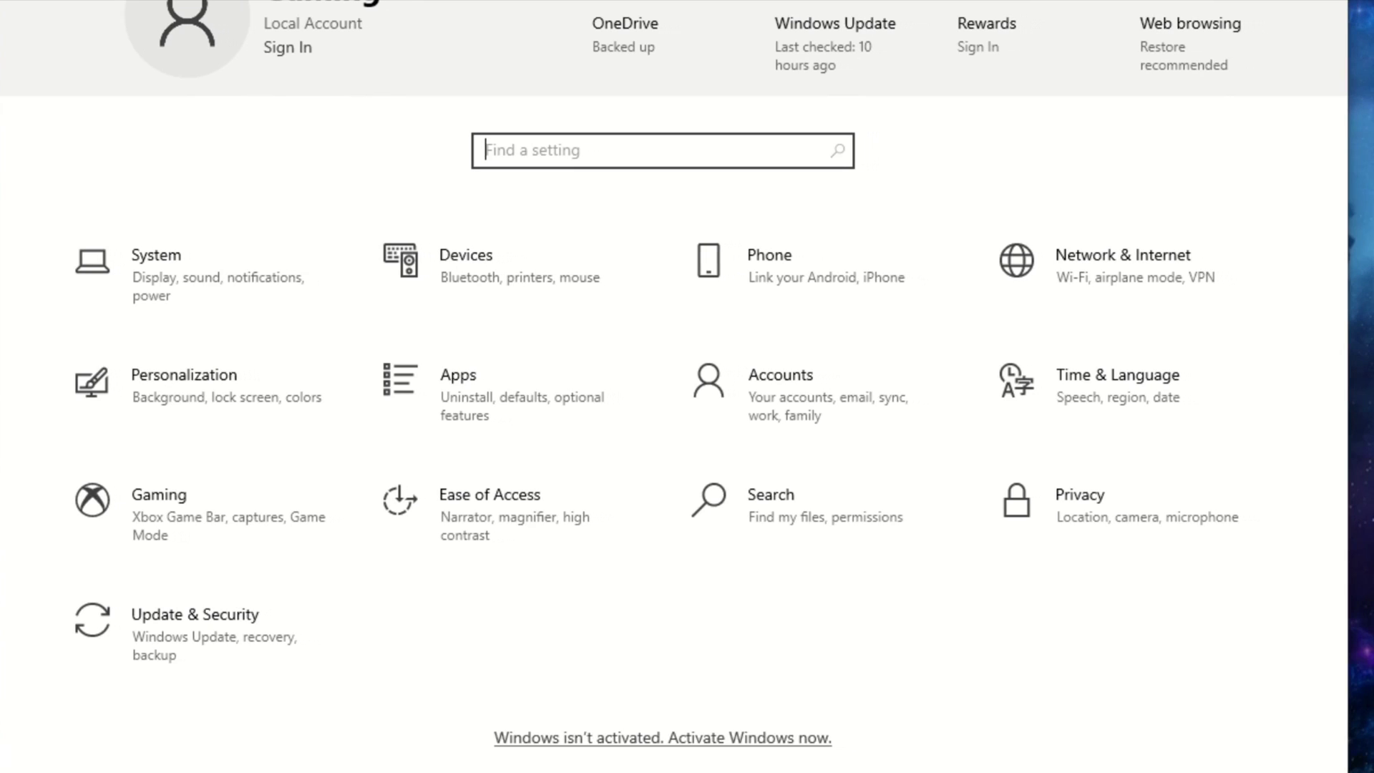
# Open the System category in Settings to check the system type
pyautogui.click(165, 266)
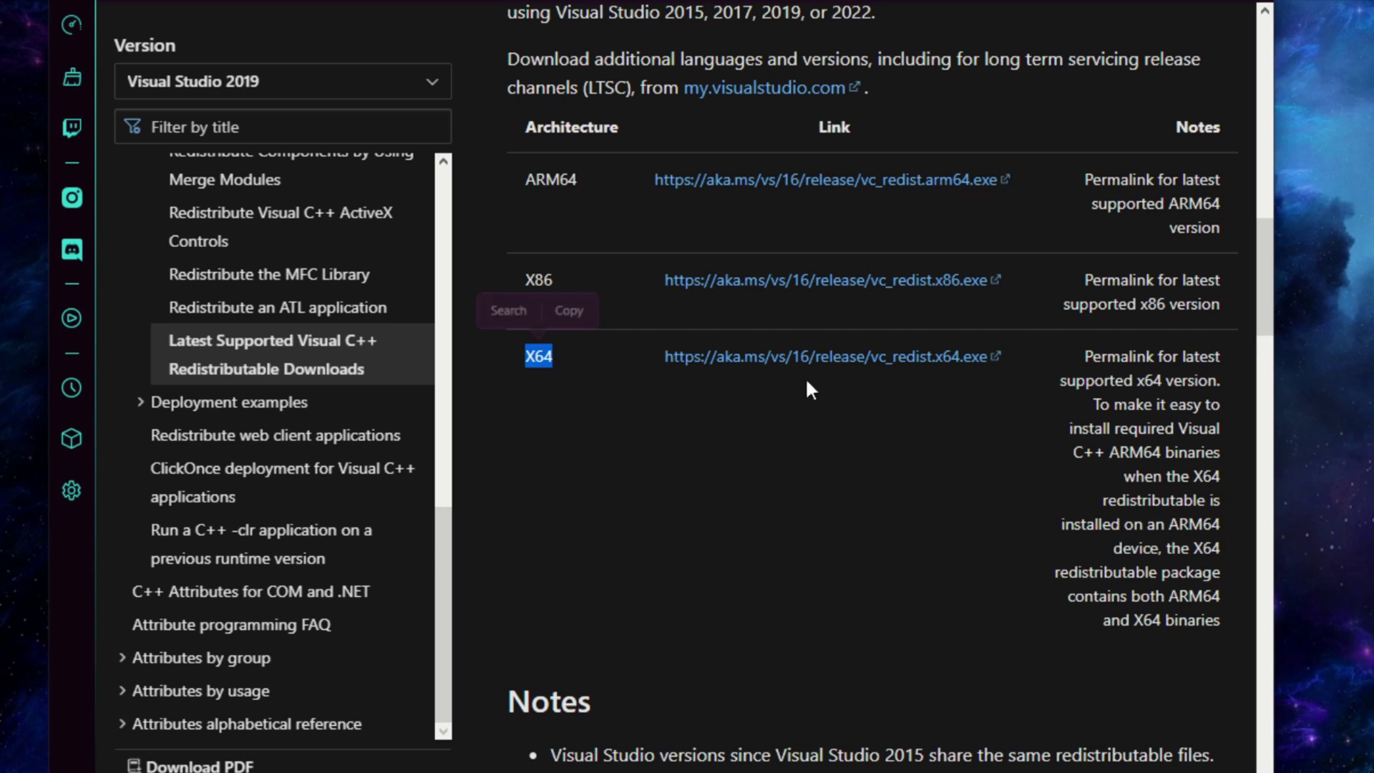
# Clear the X64 highlight in the Visual C++ download table
pyautogui.click(569, 309)
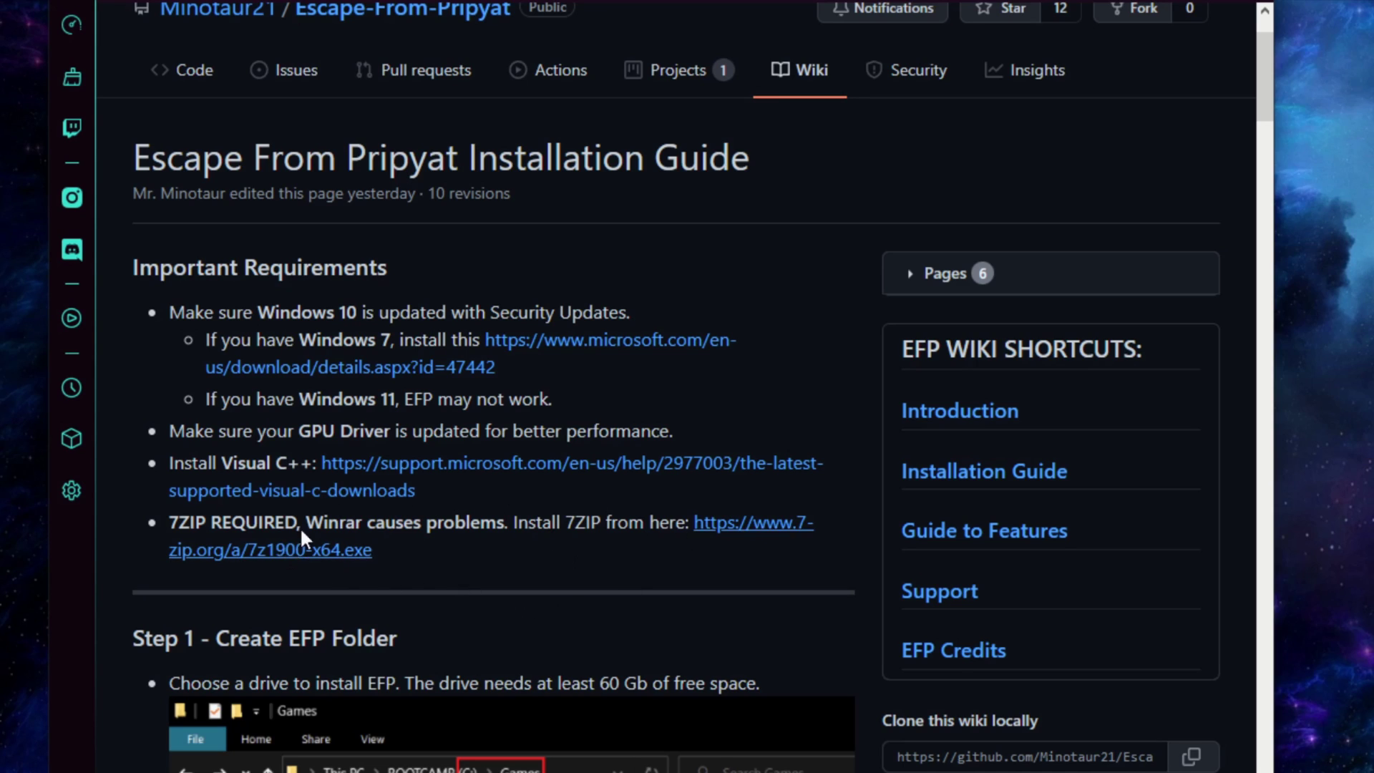
# Scroll the wiki down to the 'Step 1 - Create EFP Folder' section
pyautogui.scroll(-8, 418, 185)
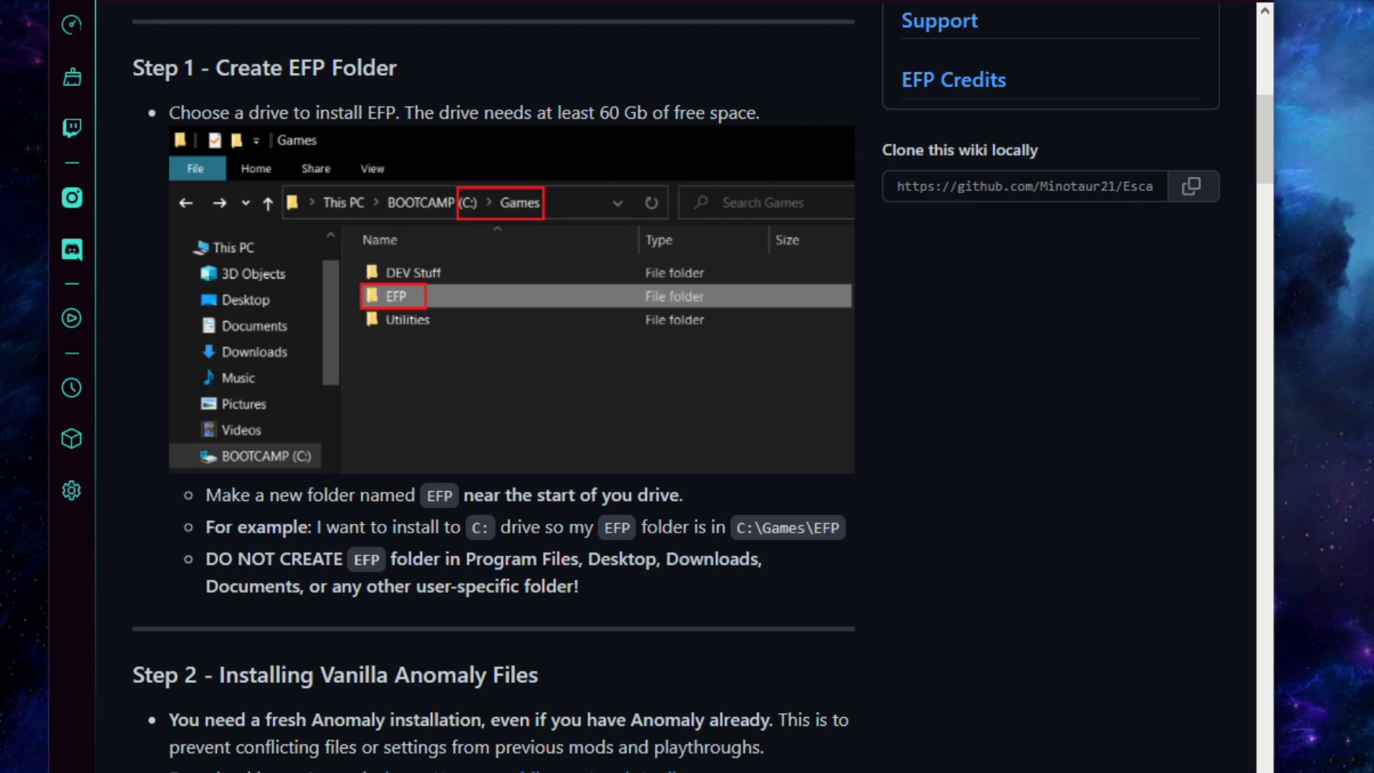
# Create a new folder named EFP on the Storage (E:) drive
pyautogui.moveTo(629, 769); pyautogui.dragTo(845, 158)
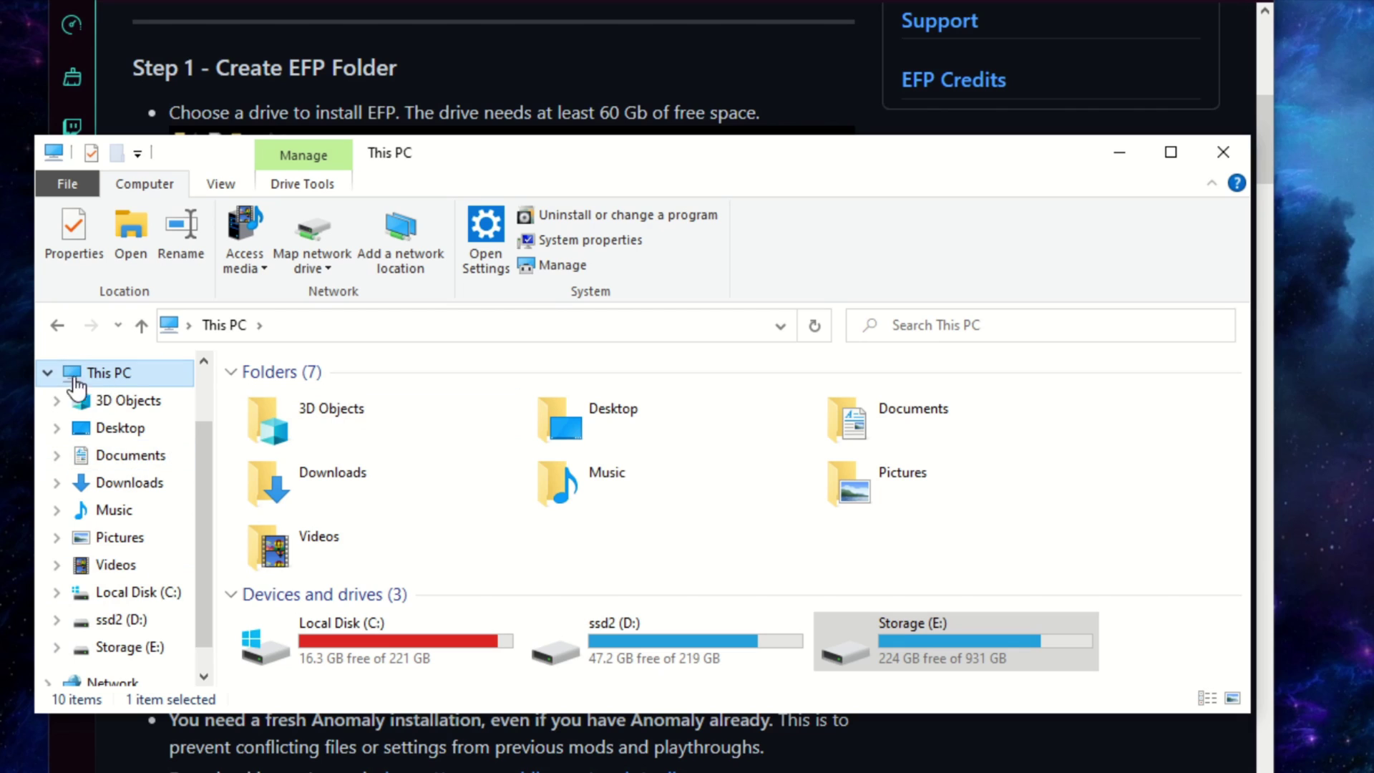
pyautogui.doubleClick(954, 654)
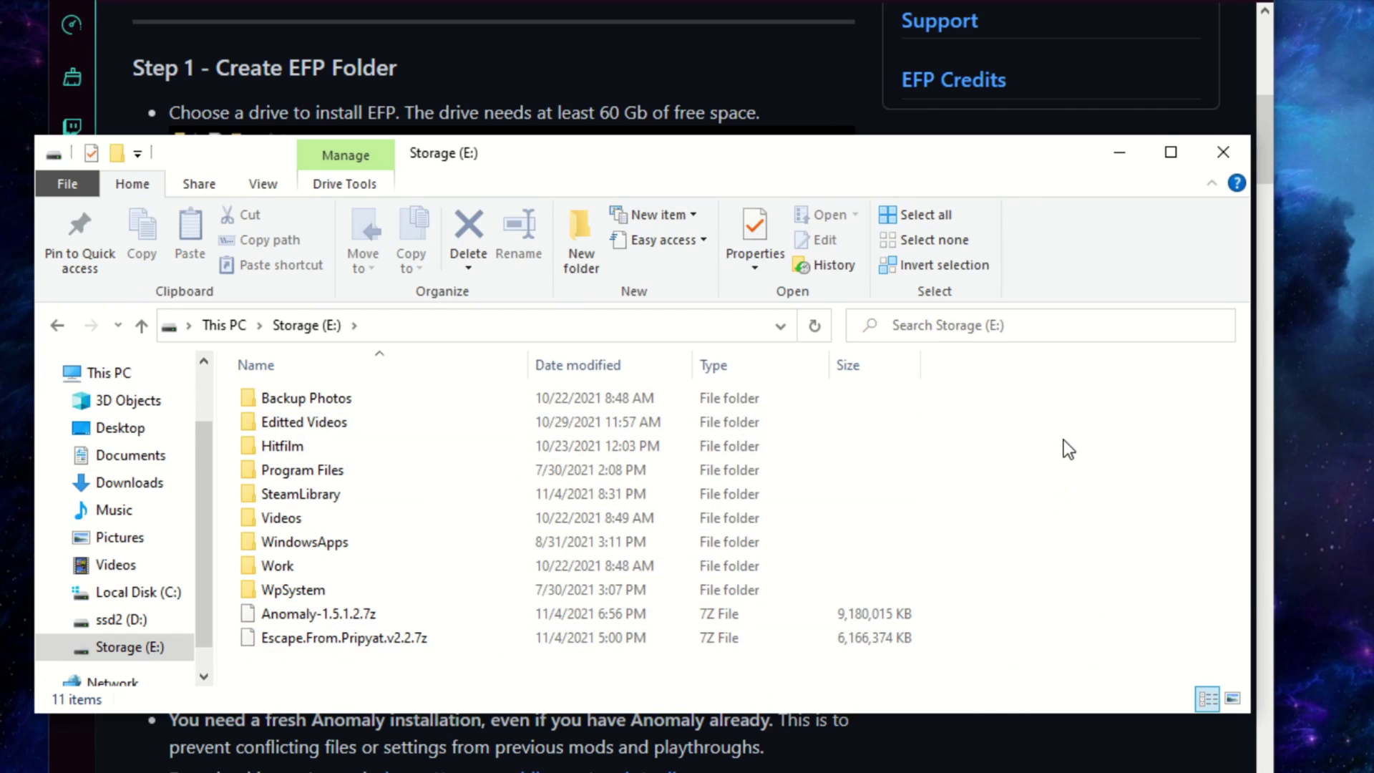
pyautogui.rightClick(1069, 452)
pyautogui.moveTo(1158, 711)
pyautogui.click(1347, 706)
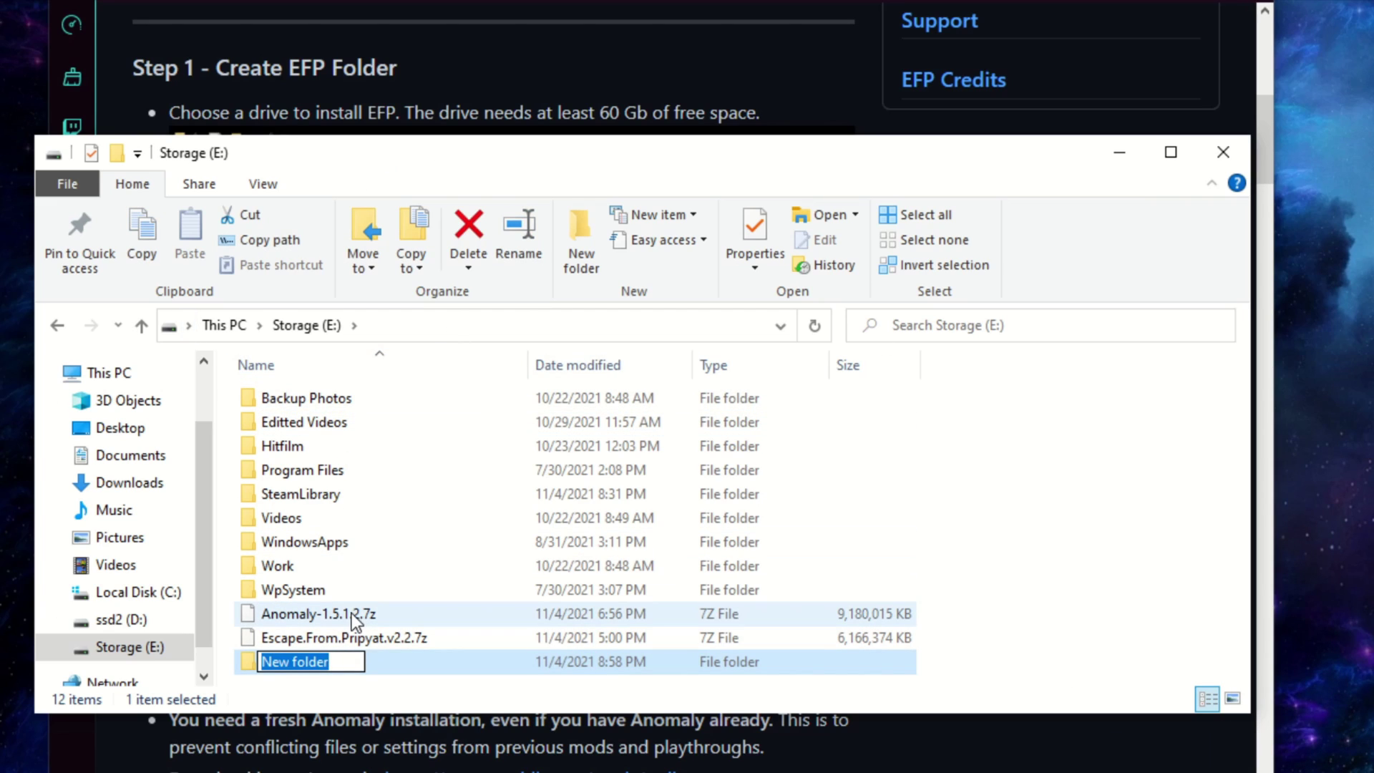
pyautogui.write('EFP')
pyautogui.press('Return')
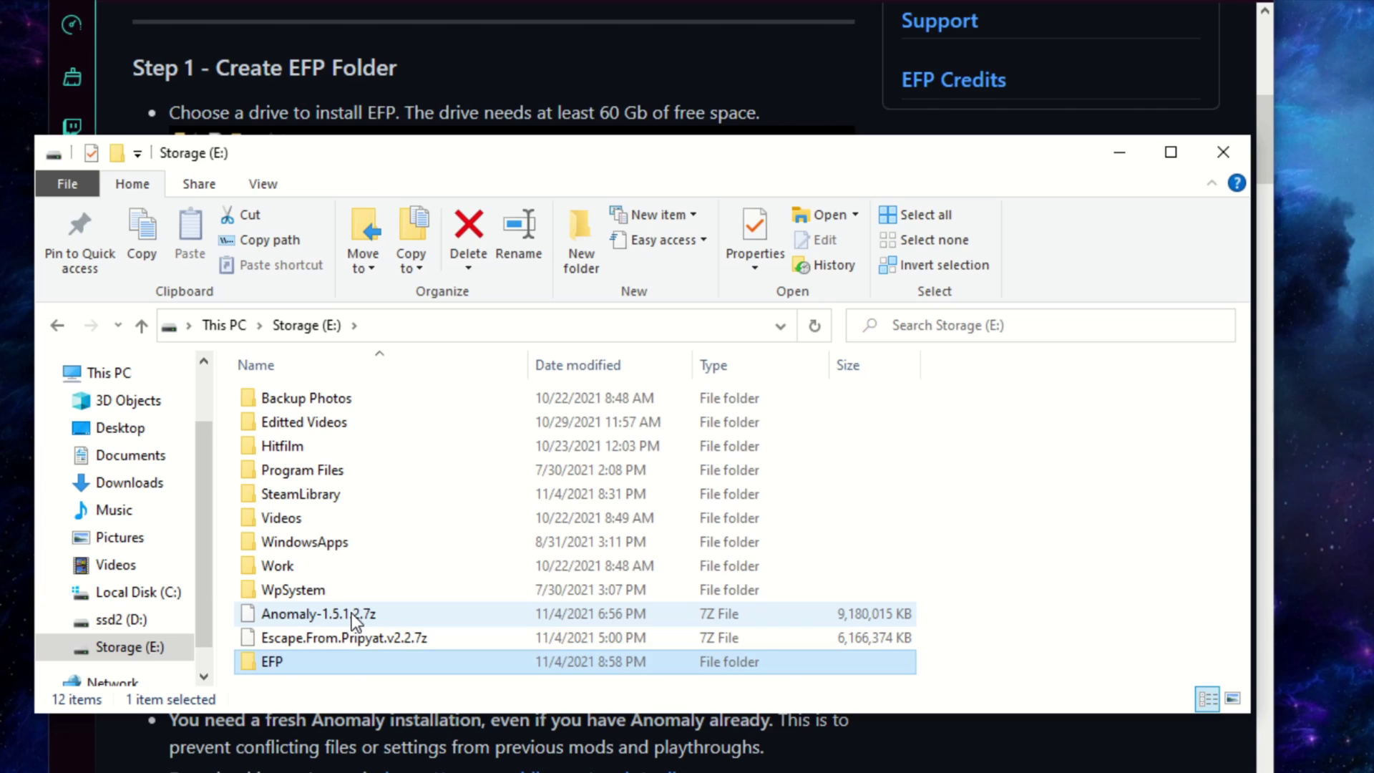
# Open the empty EFP folder, then minimize Explorer to keep reading the guide
pyautogui.click(374, 686)
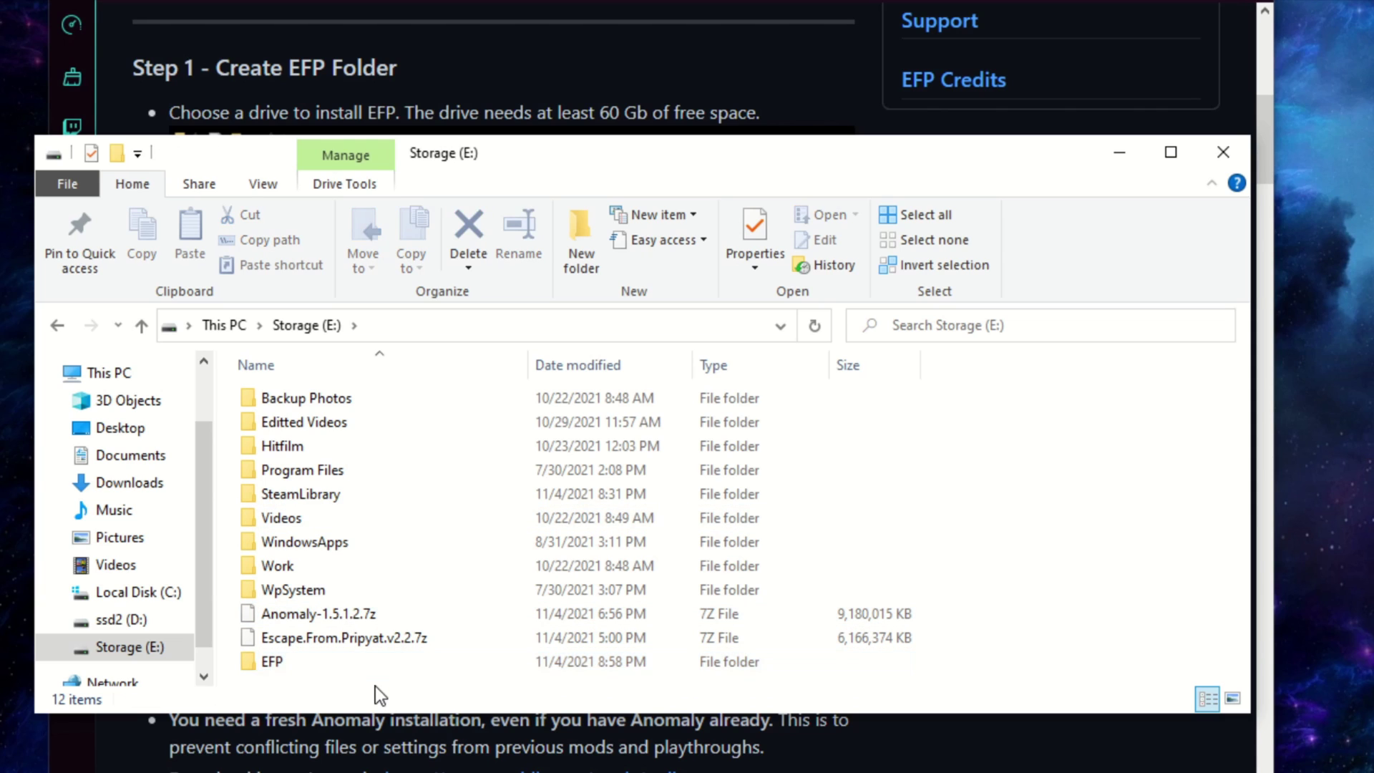
pyautogui.doubleClick(290, 661)
pyautogui.moveTo(629, 153); pyautogui.dragTo(989, 92)
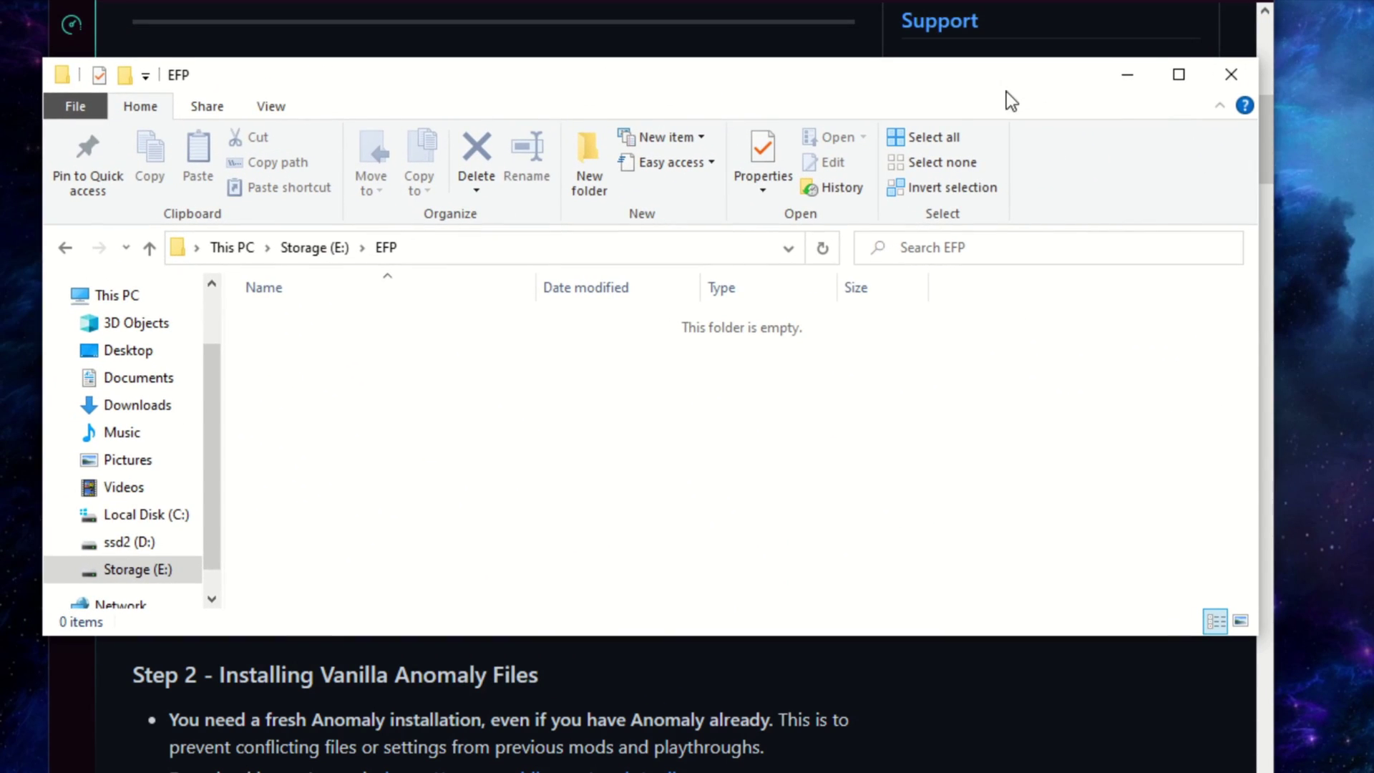
pyautogui.click(1118, 80)
pyautogui.scroll(-7, 720, 243)
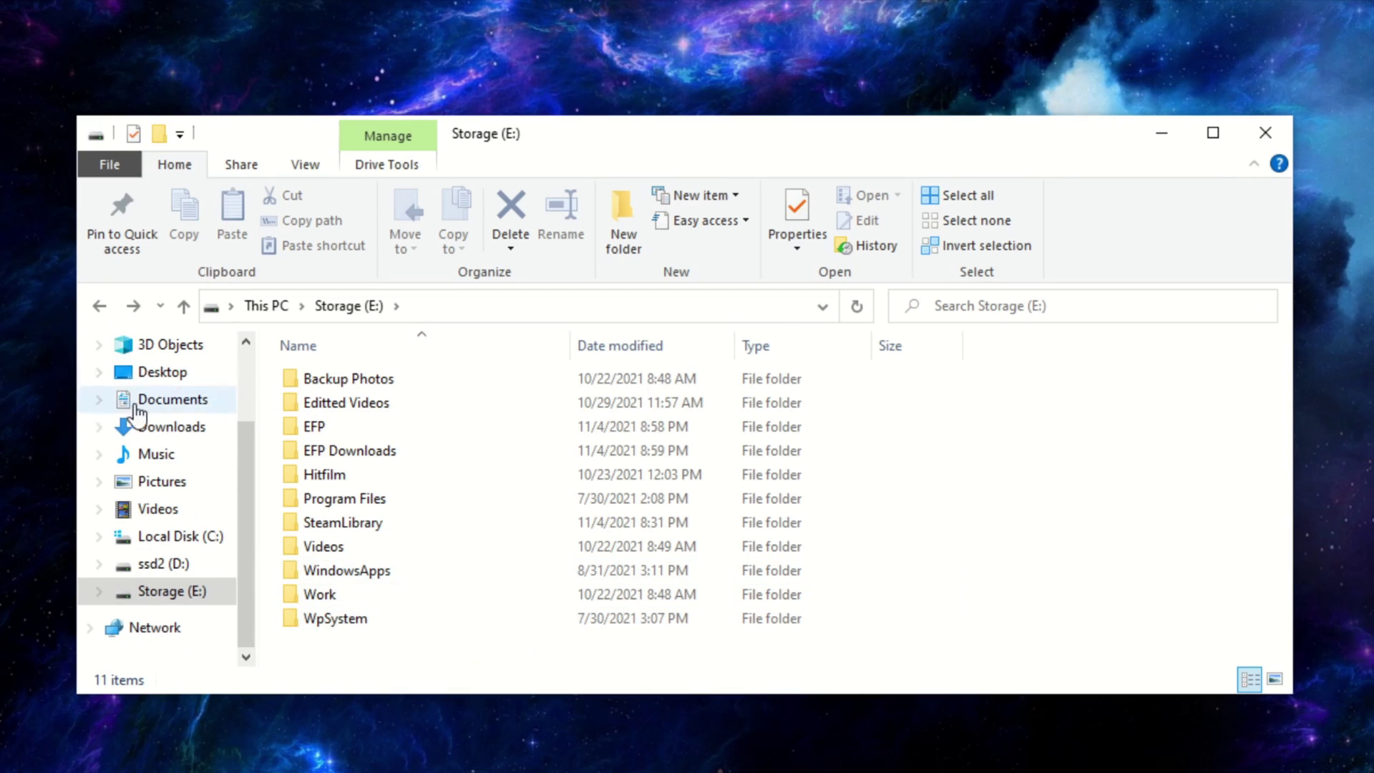
# Copy Anomaly-1.5.1.2.7z from EFP Downloads and paste it into the EFP folder
pyautogui.click(173, 427)
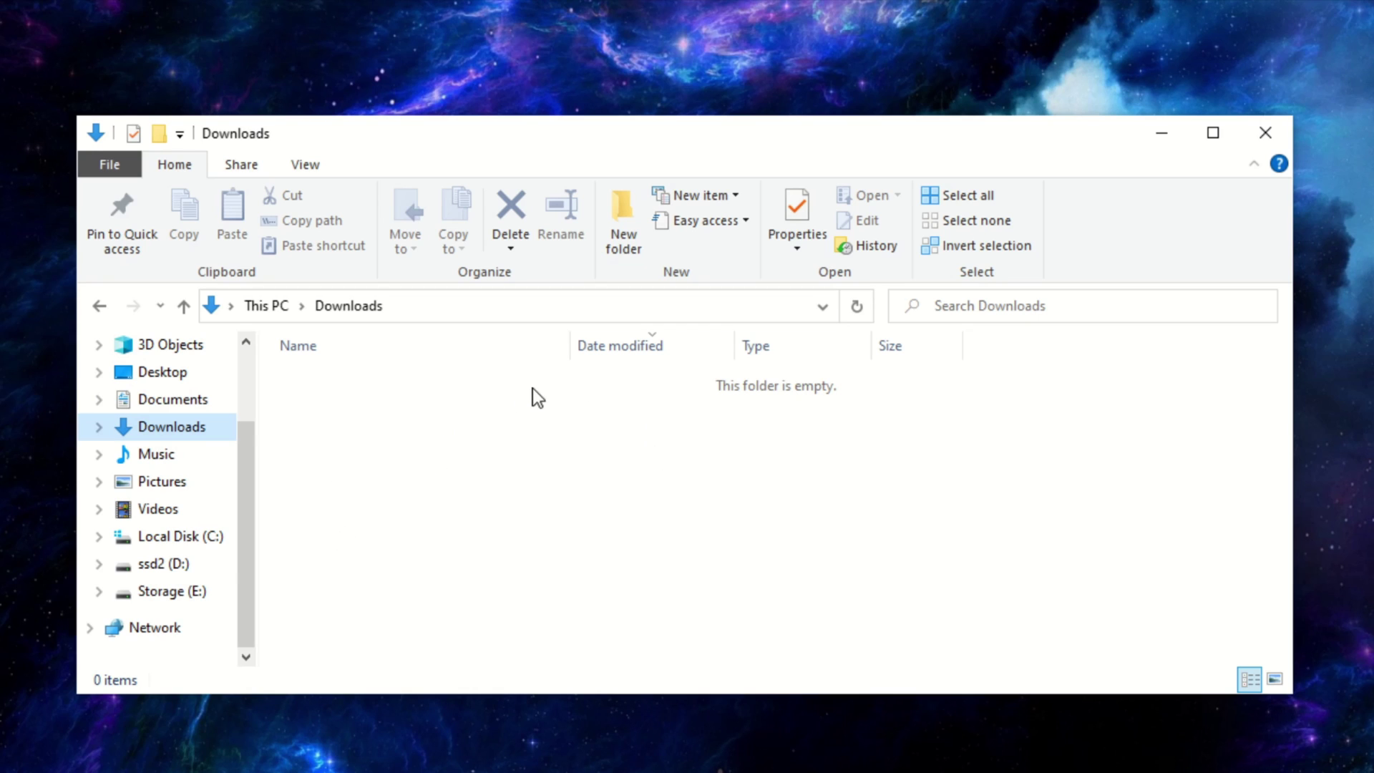
pyautogui.click(194, 599)
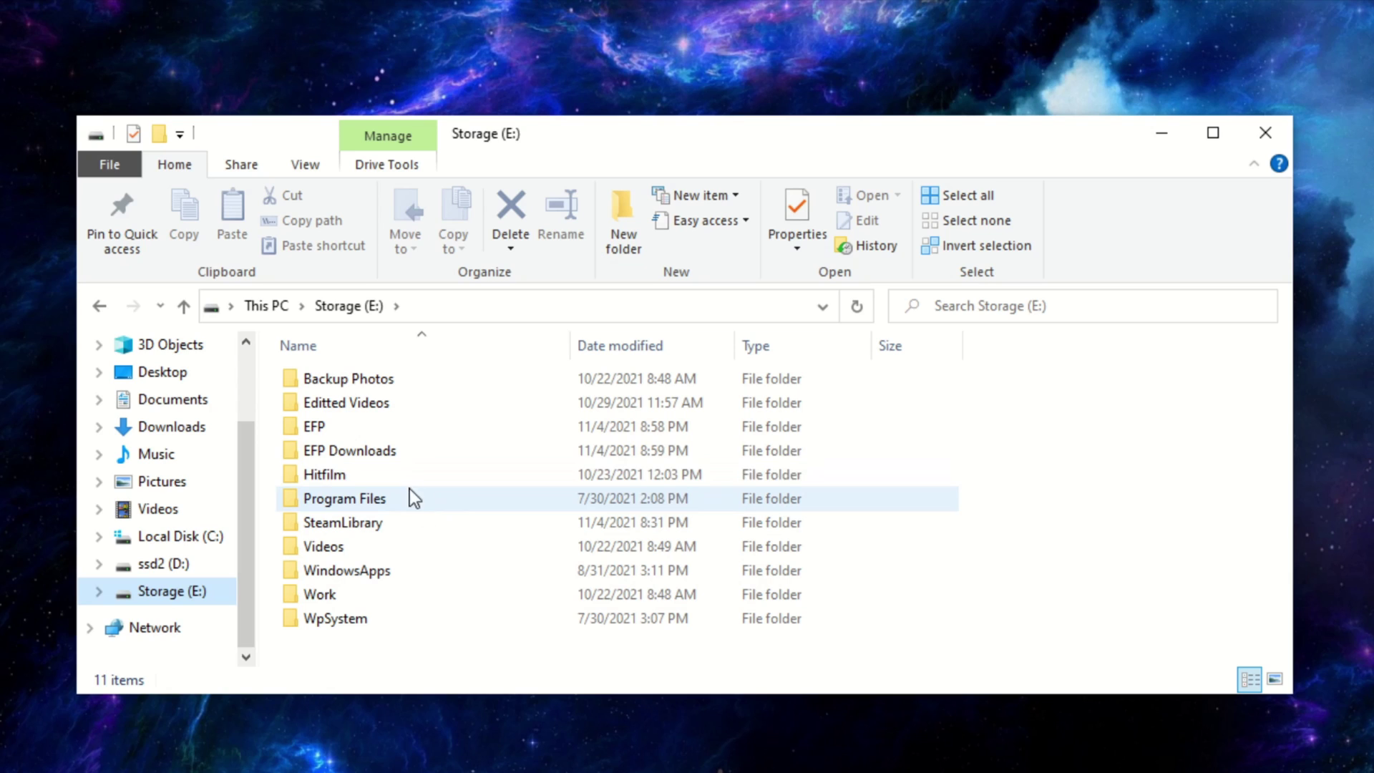
pyautogui.doubleClick(375, 449)
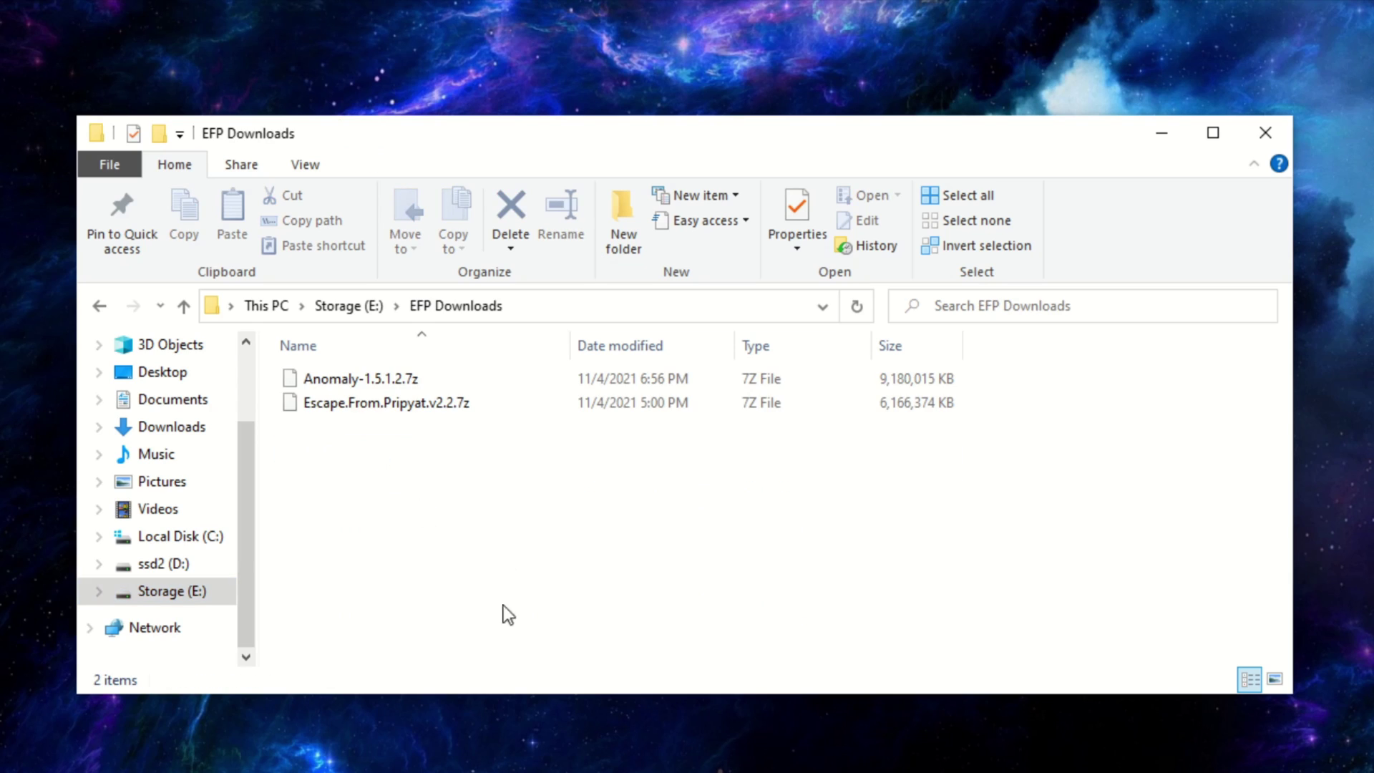
pyautogui.click(296, 379)
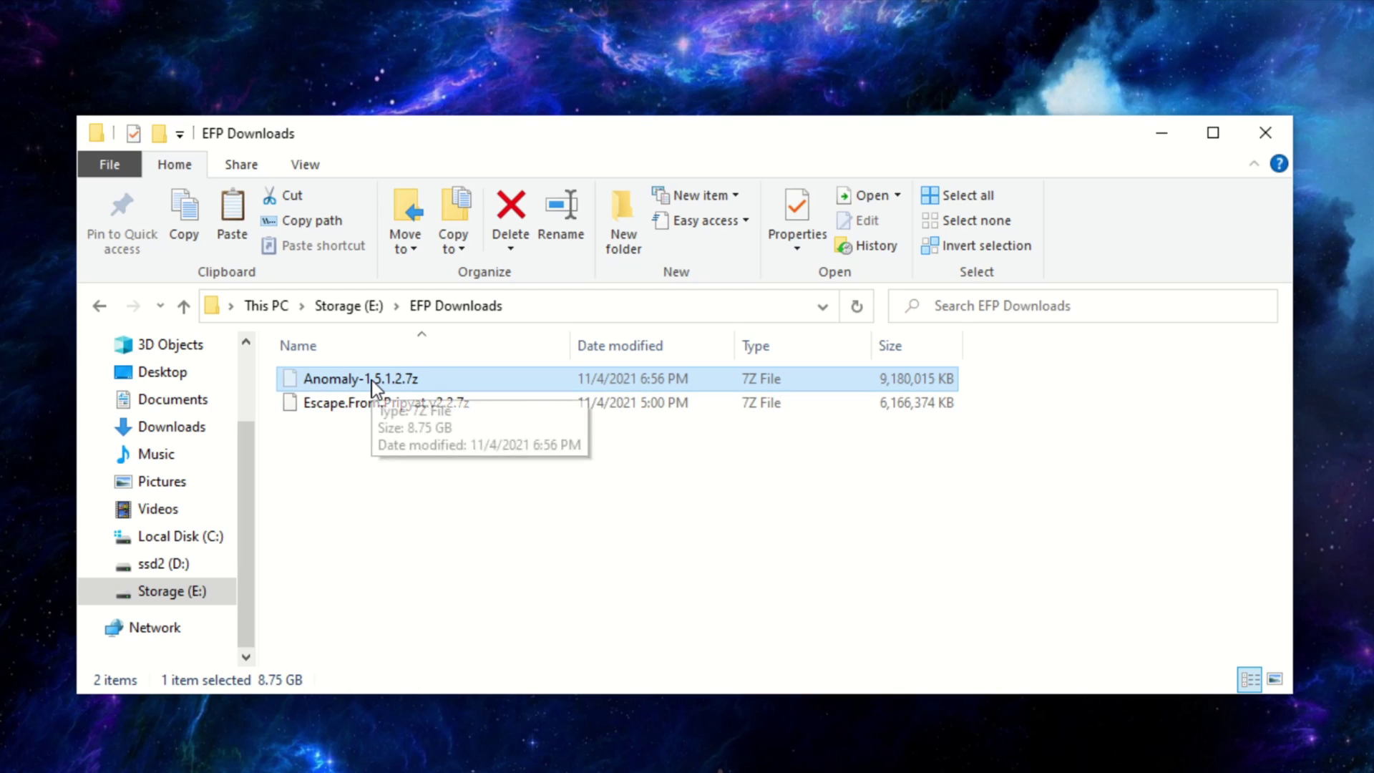
pyautogui.click(105, 306)
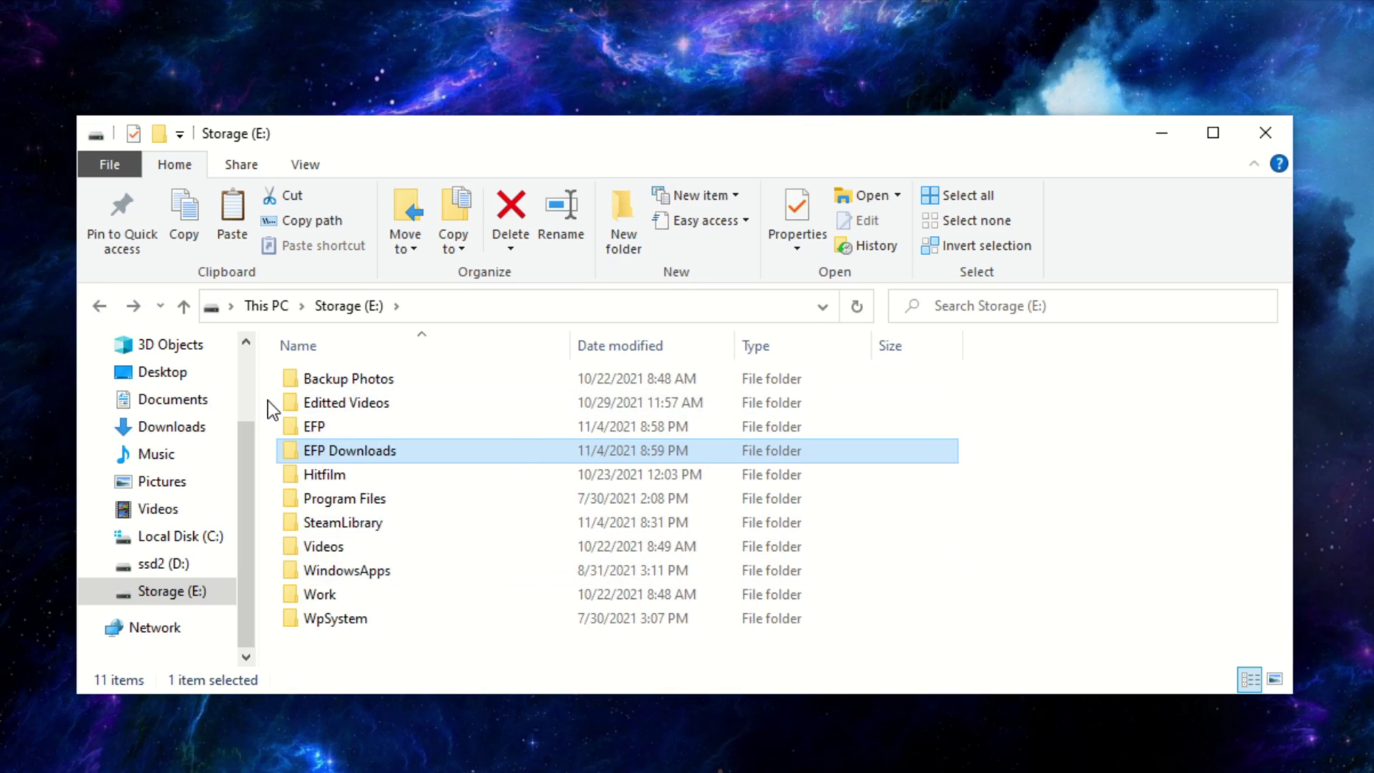
pyautogui.doubleClick(320, 426)
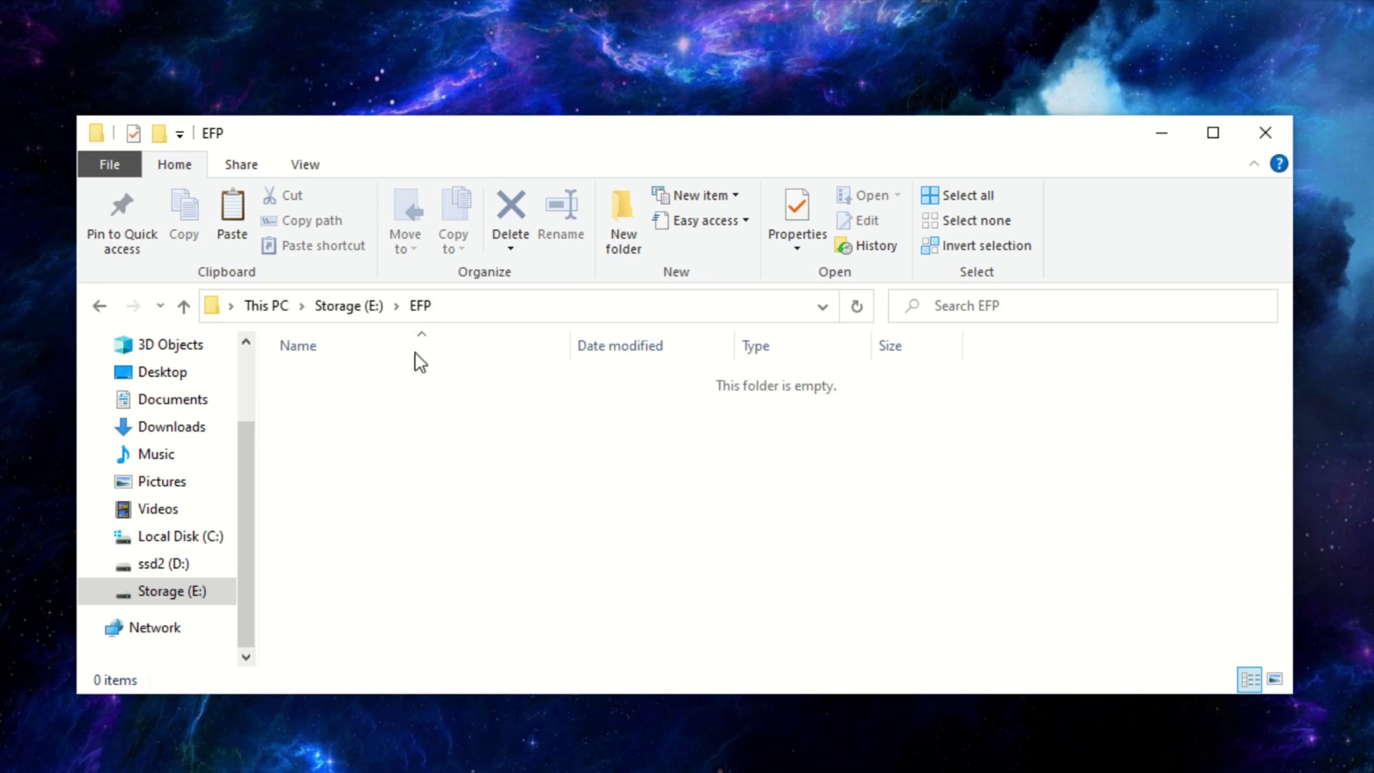
pyautogui.hotkey('ctrl', 'v')
pyautogui.click(457, 475)
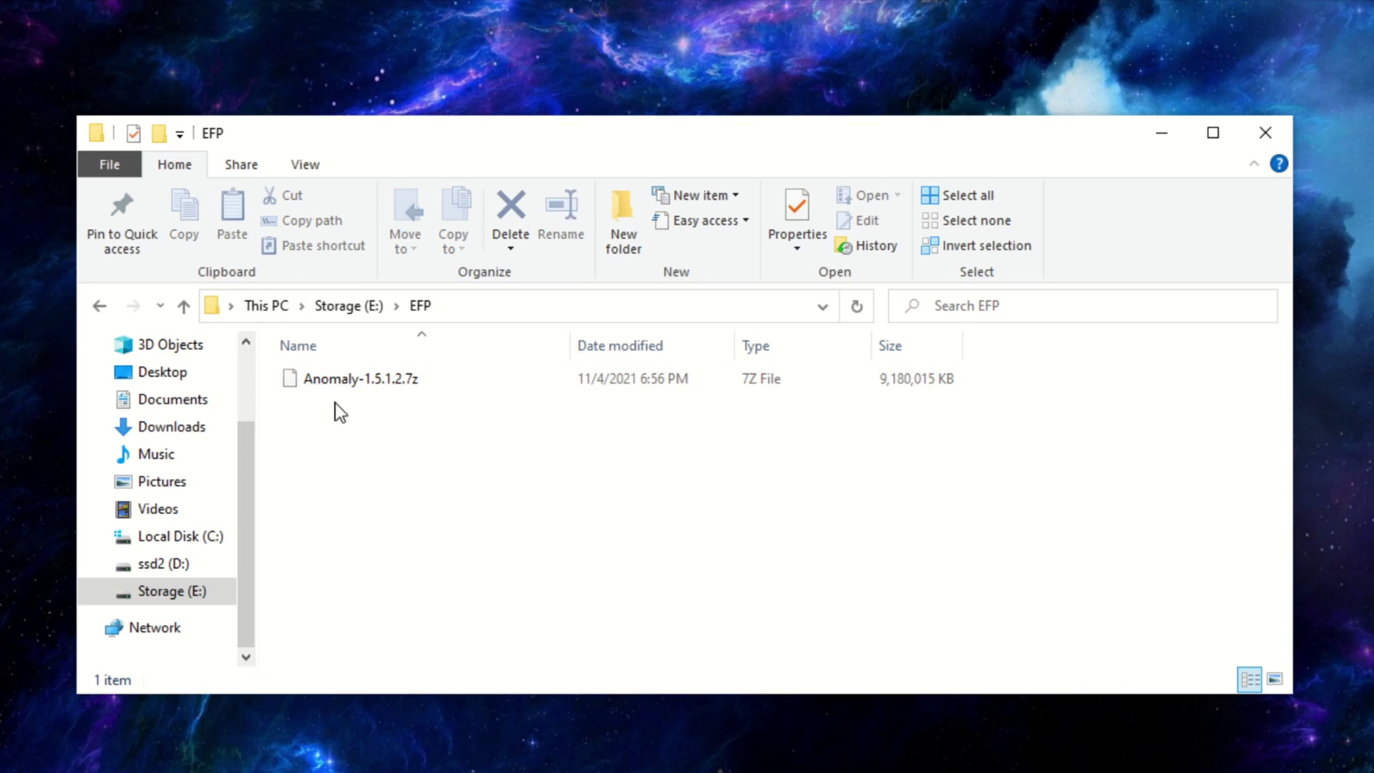
# Extract Anomaly-1.5.1.2.7z into the EFP folder, then delete the archive
pyautogui.rightClick(380, 379)
pyautogui.moveTo(456, 444)
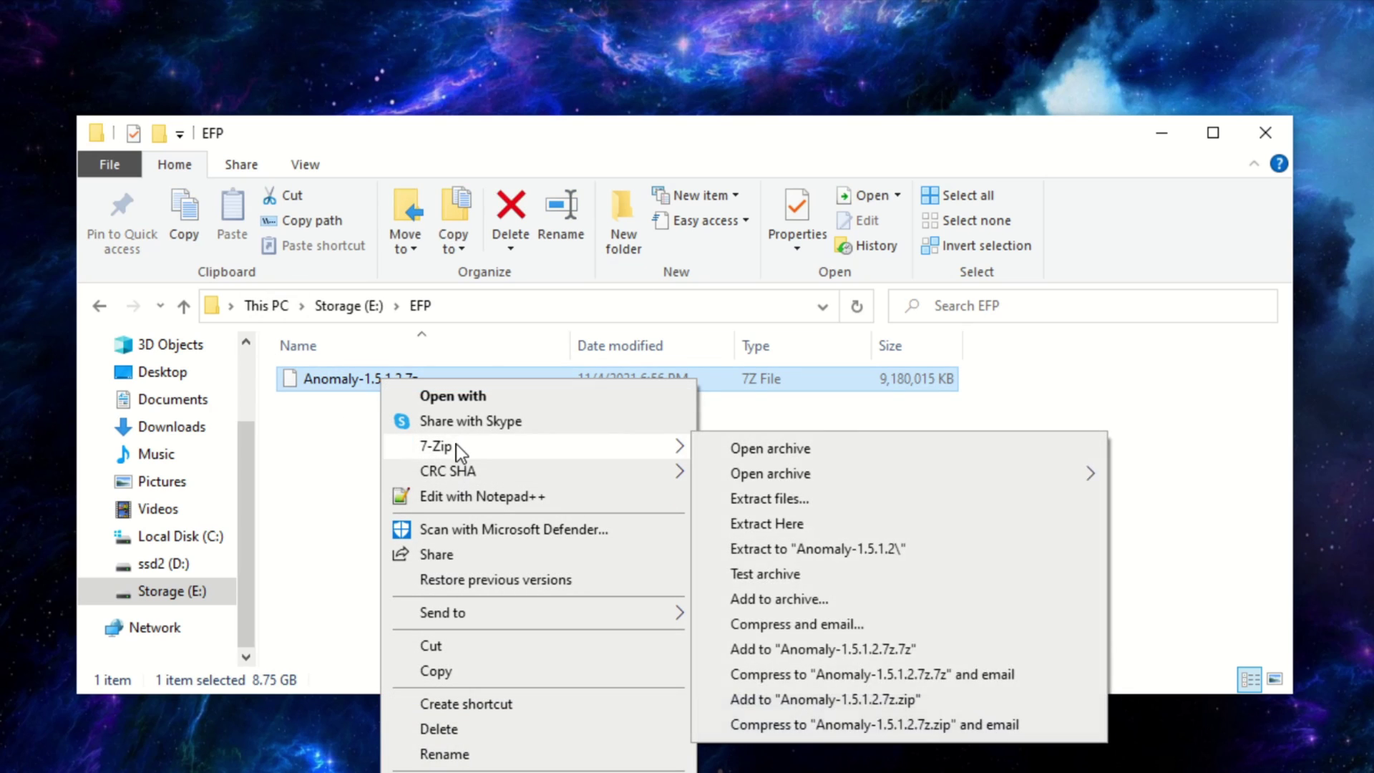
pyautogui.click(776, 526)
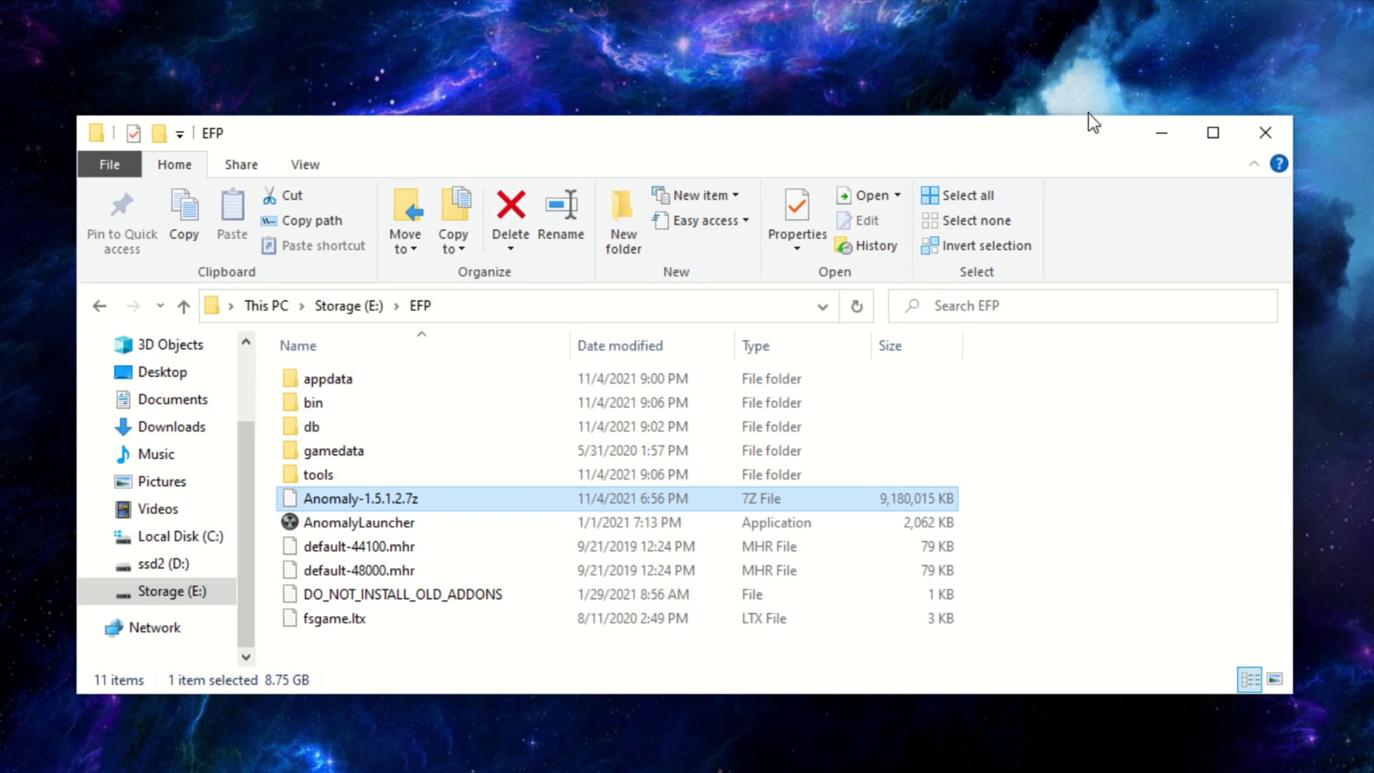
pyautogui.click(1190, 534)
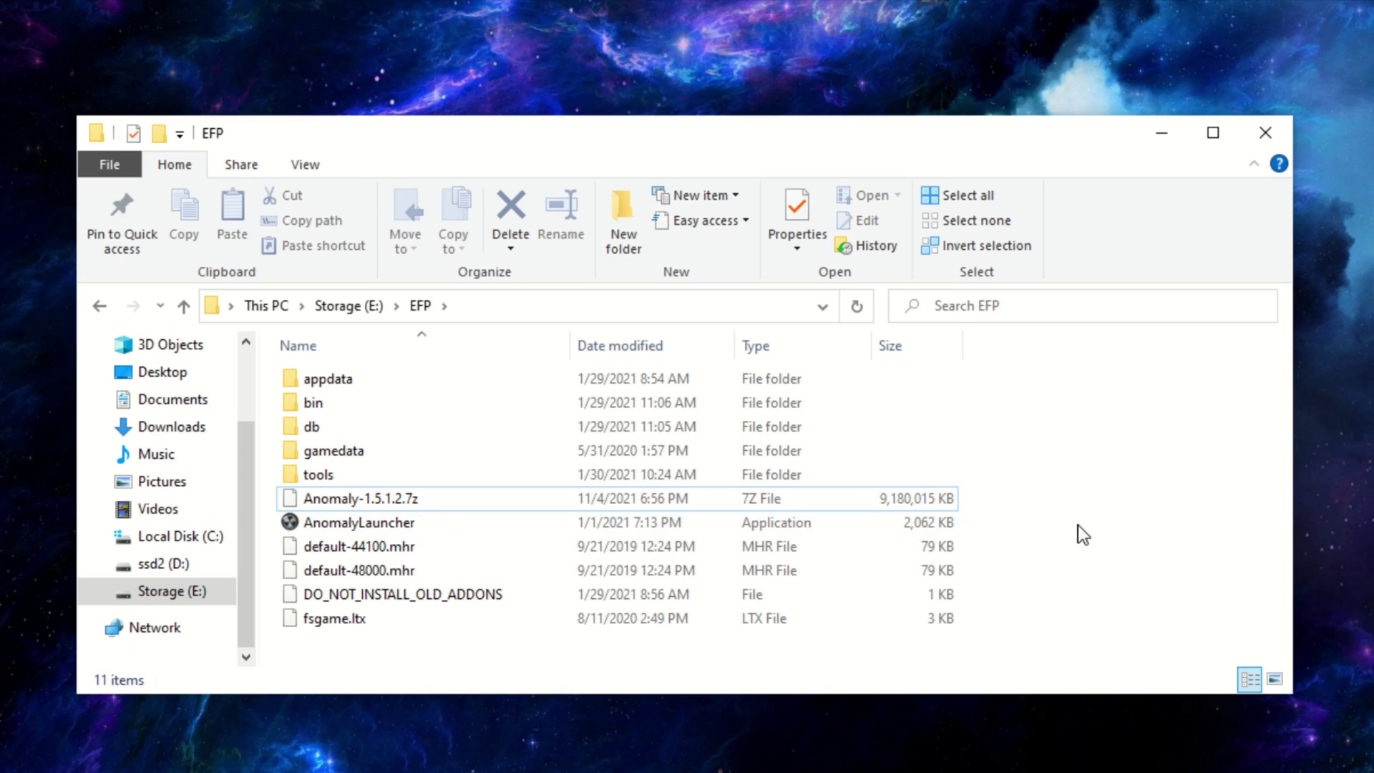
pyautogui.click(379, 503)
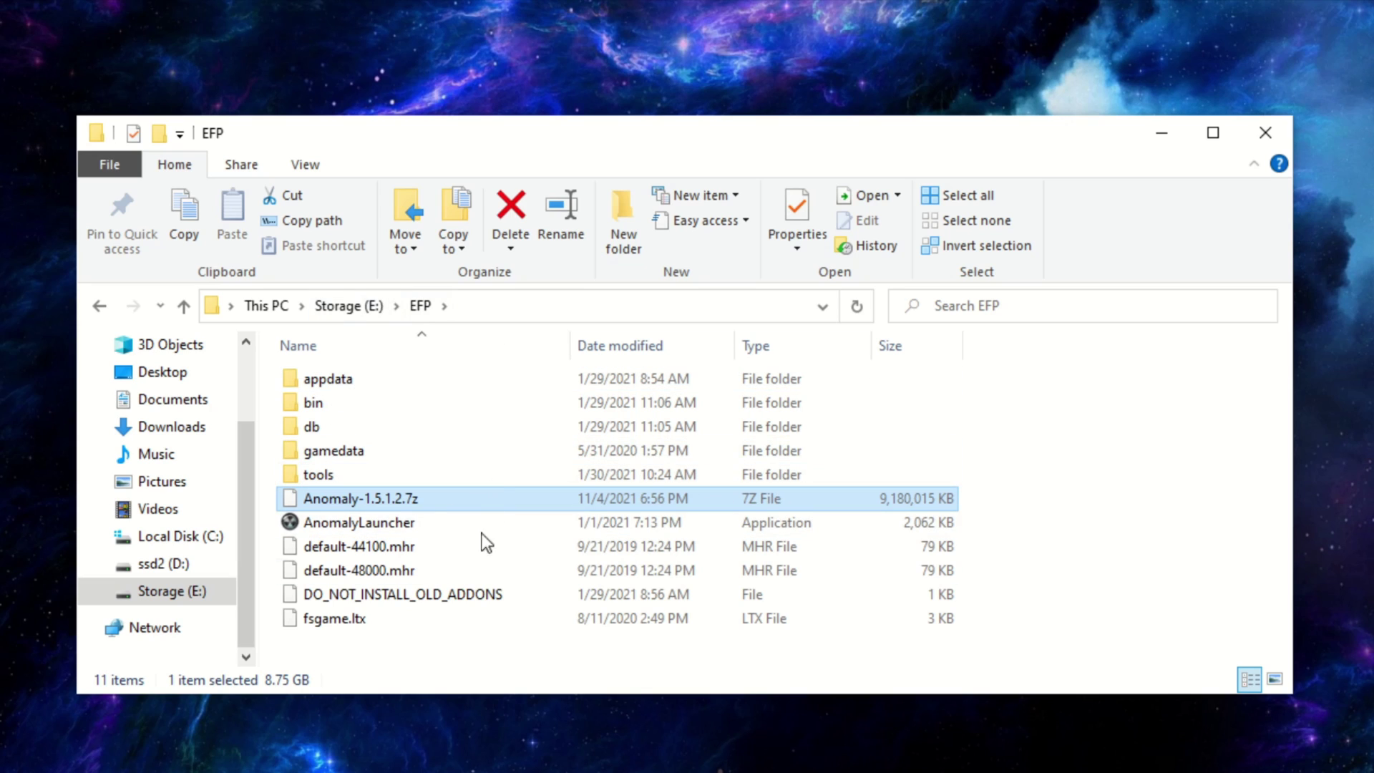
pyautogui.press('Delete')
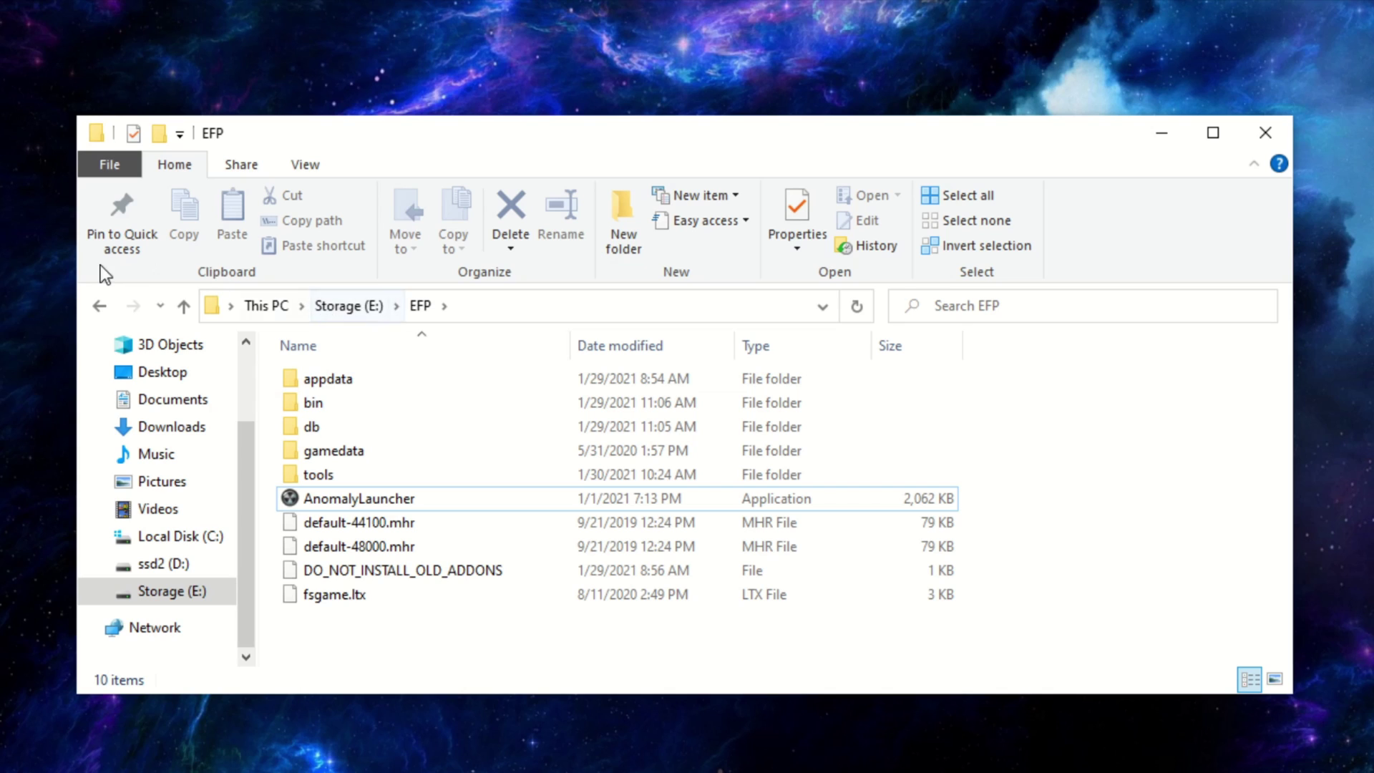
# Recheck the EFP folder's extracted Anomaly files, then return to the install guide
pyautogui.click(99, 302)
pyautogui.click(532, 660)
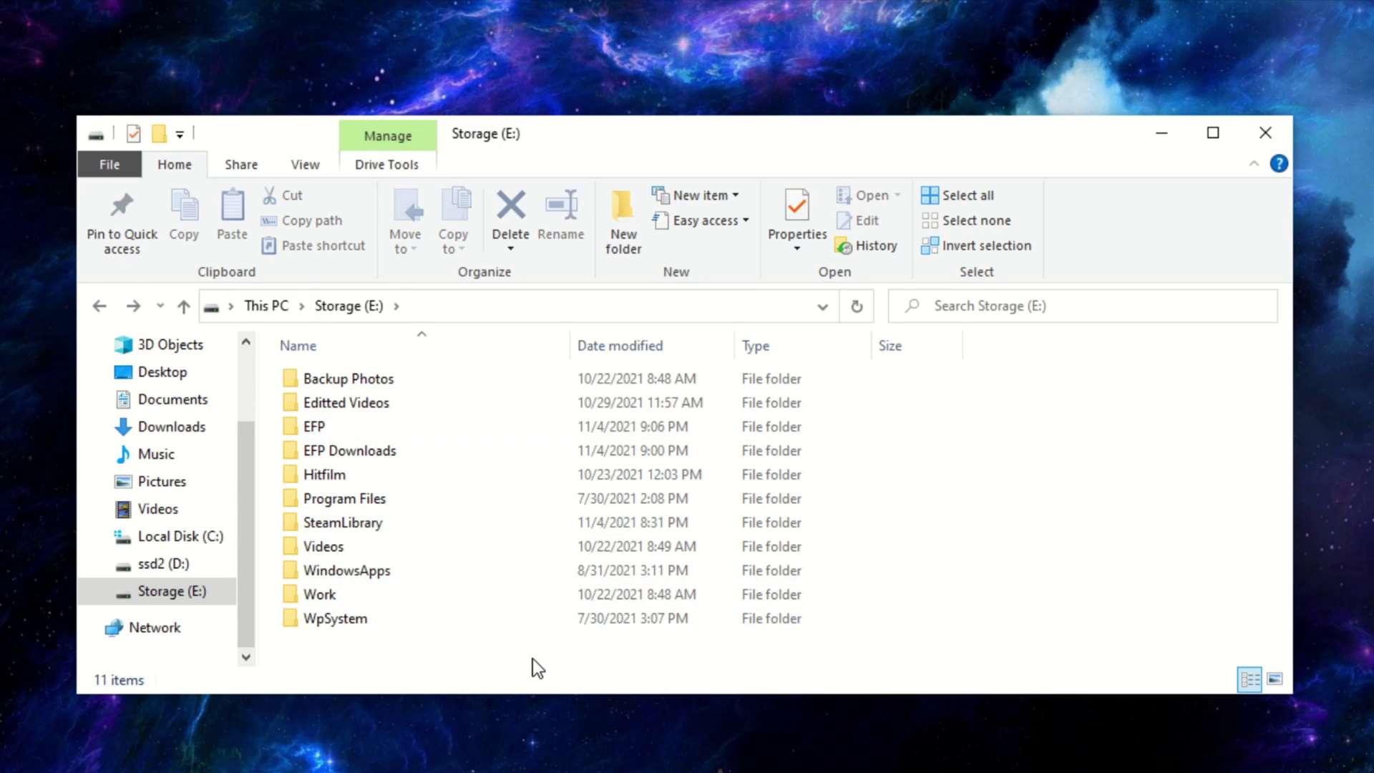
pyautogui.moveTo(328, 433)
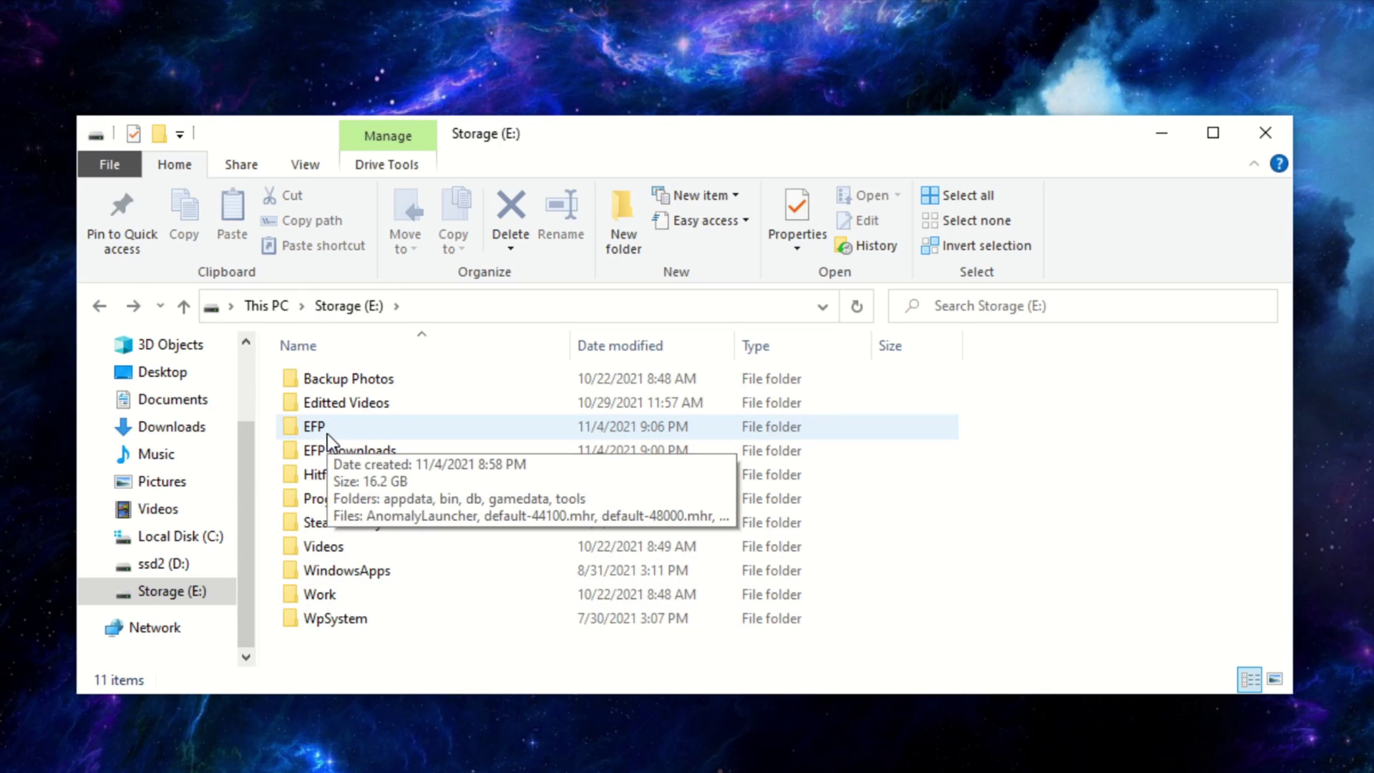
pyautogui.doubleClick(321, 432)
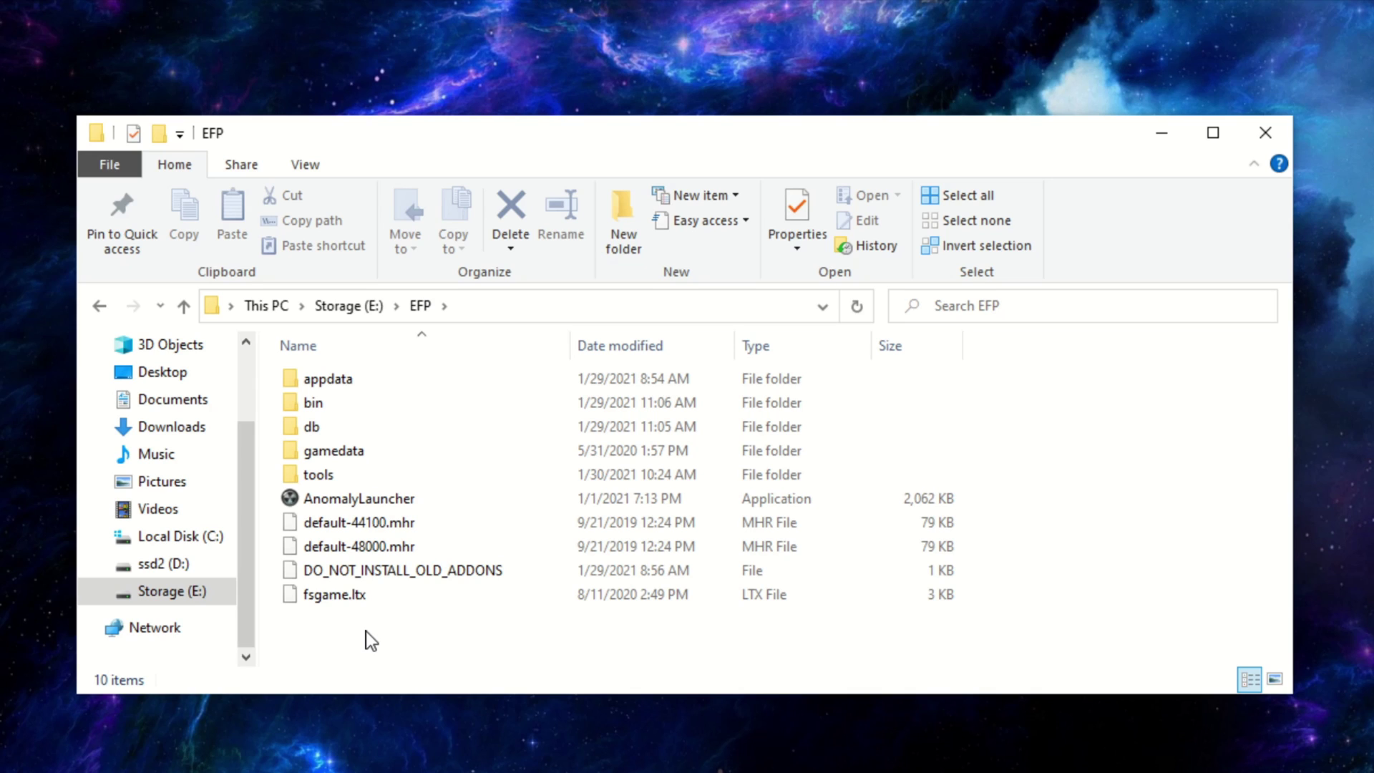
pyautogui.click(112, 307)
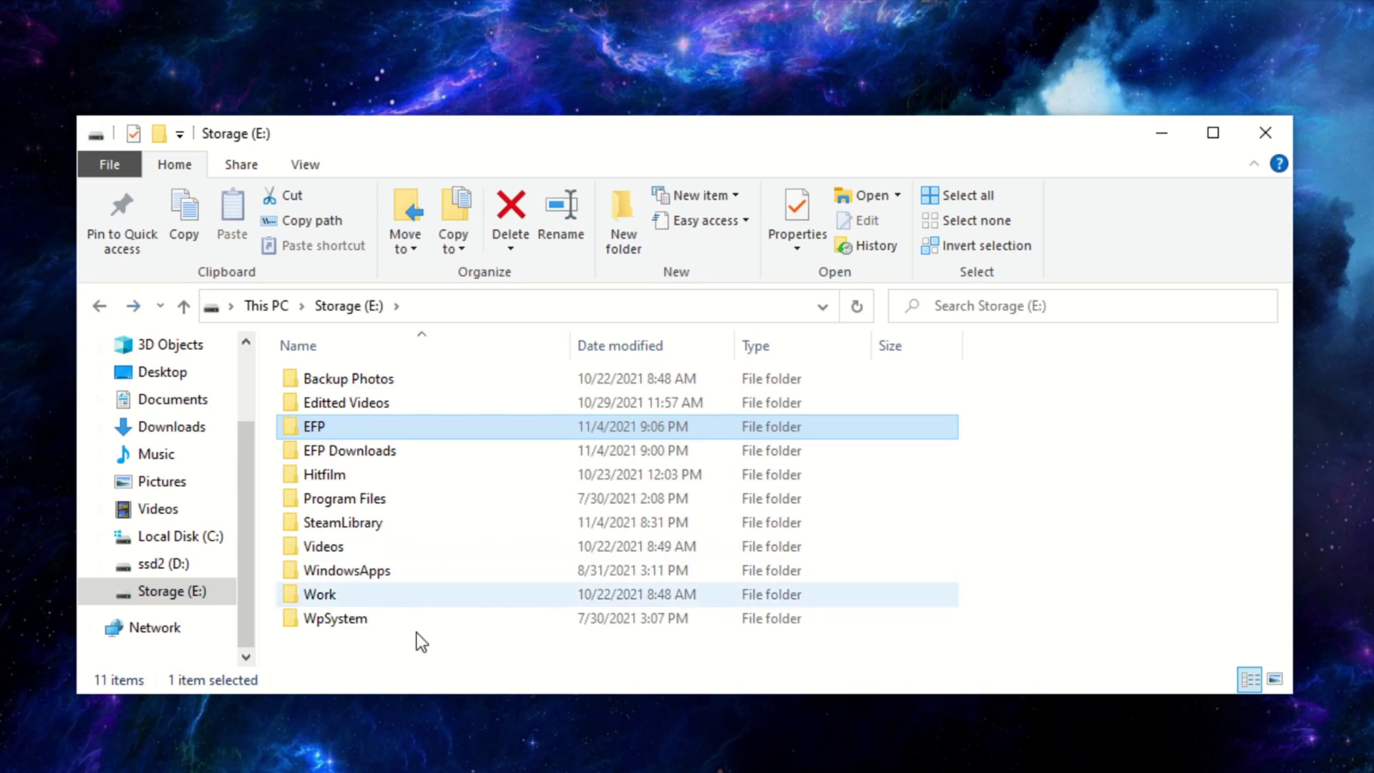
pyautogui.click(386, 668)
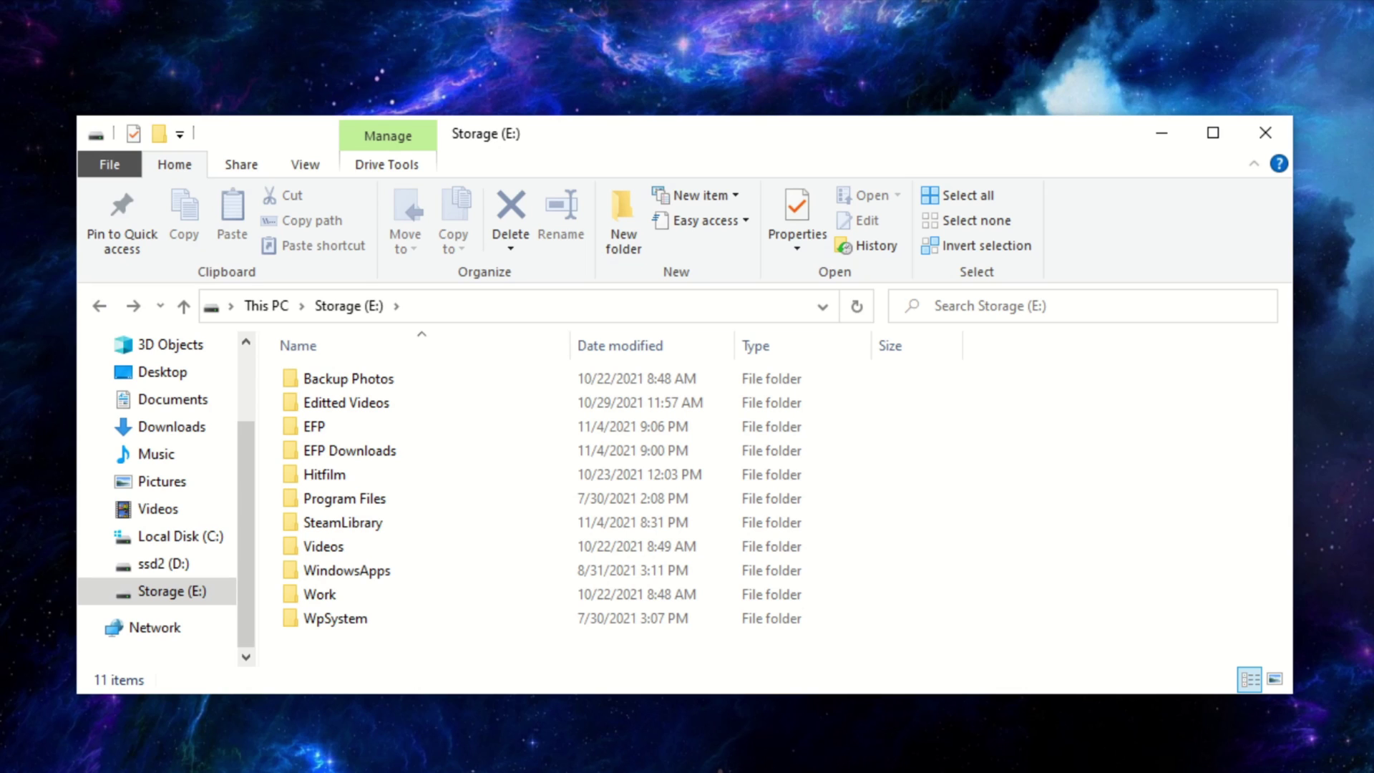
pyautogui.hotkey('alt', 'Tab')
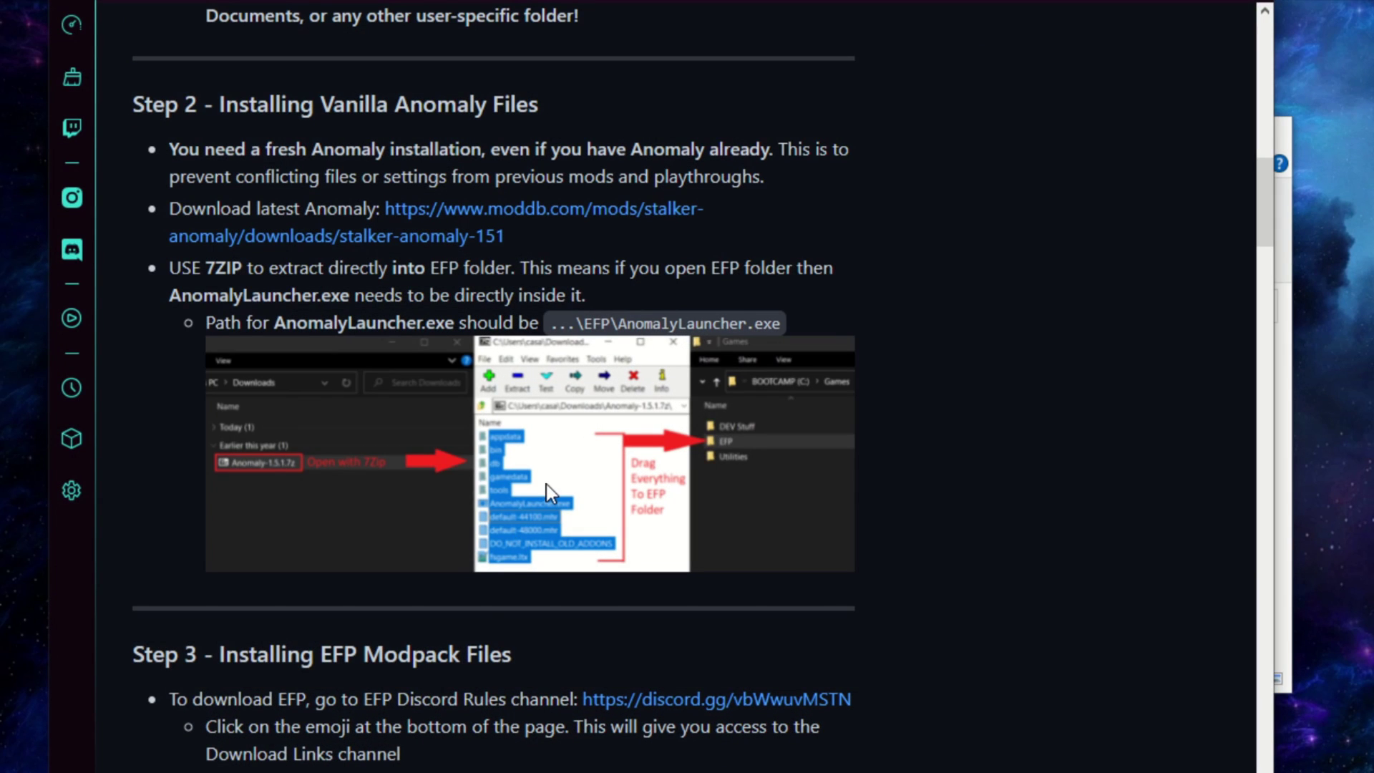
# Scroll the guide down to 'Step 3 - Installing EFP Modpack Files'
pyautogui.scroll(-5, 580, 452)
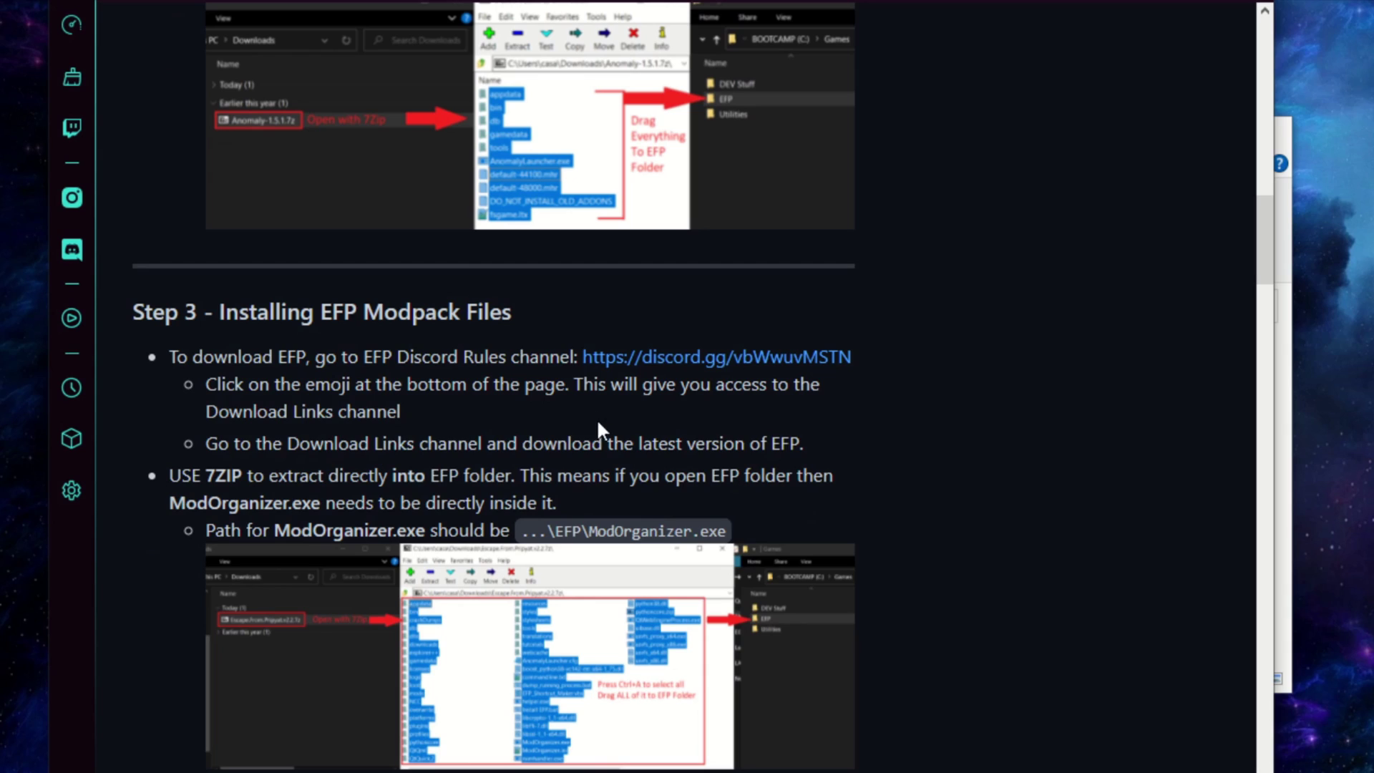
pyautogui.scroll(-2, 465, 419)
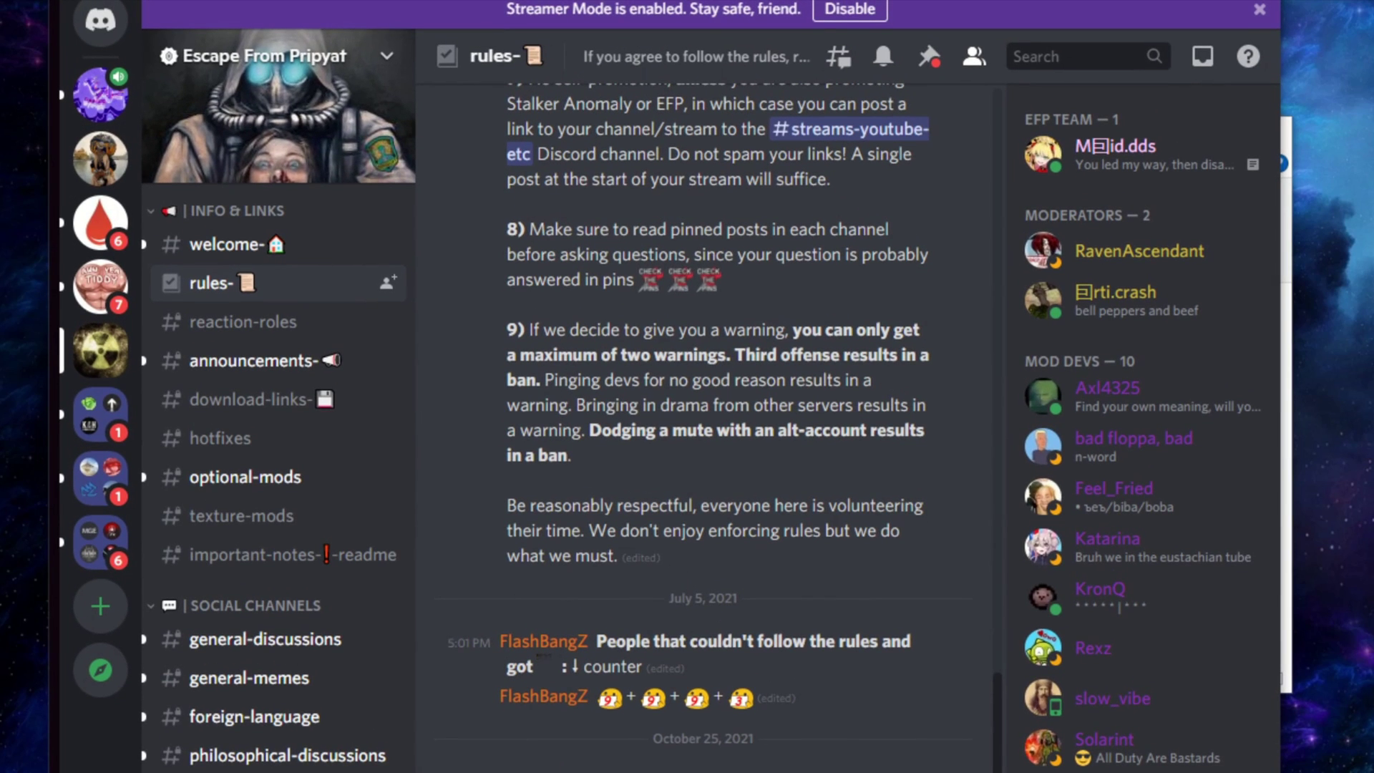
# Read through the Escape From Pripyat rules channel, then open the download-links channel
pyautogui.scroll(5, 779, 403)
pyautogui.scroll(8, 780, 403)
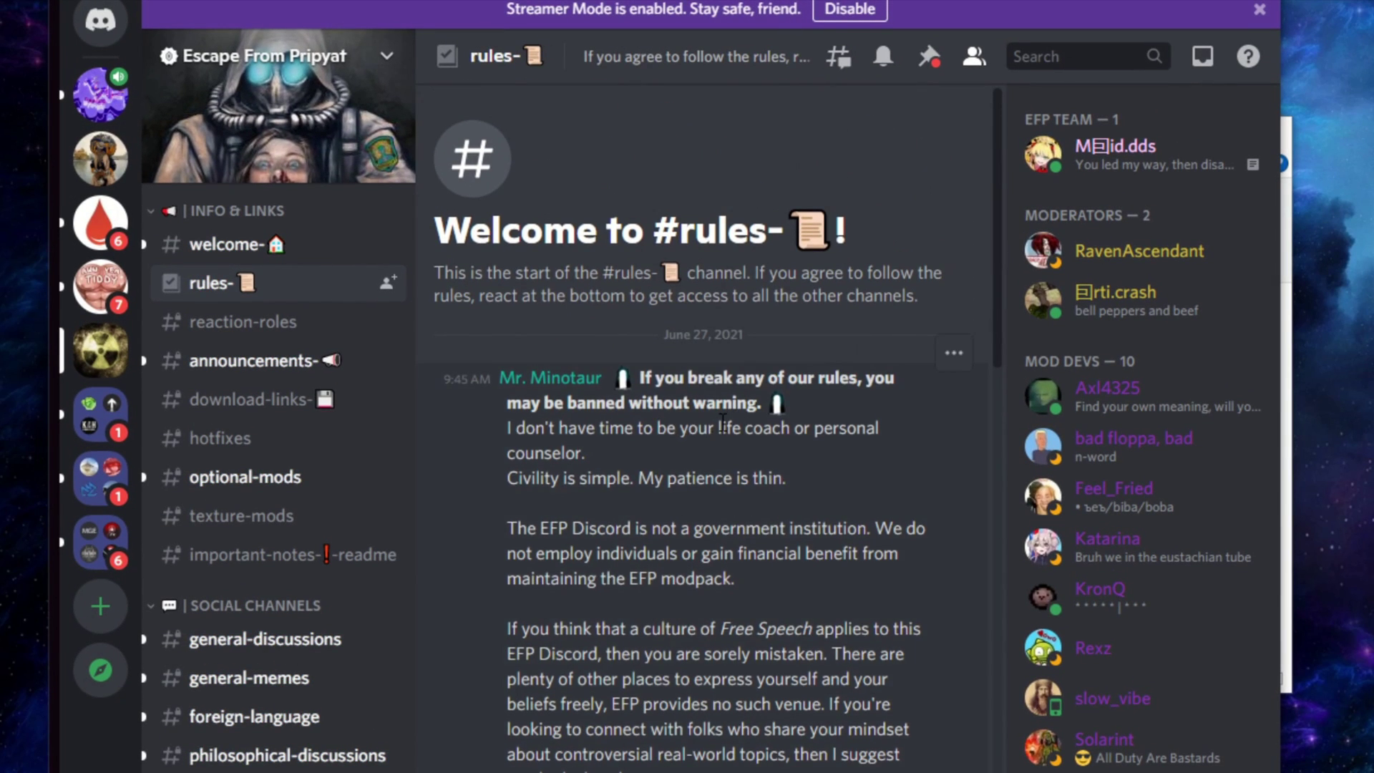
pyautogui.scroll(-5, 741, 398)
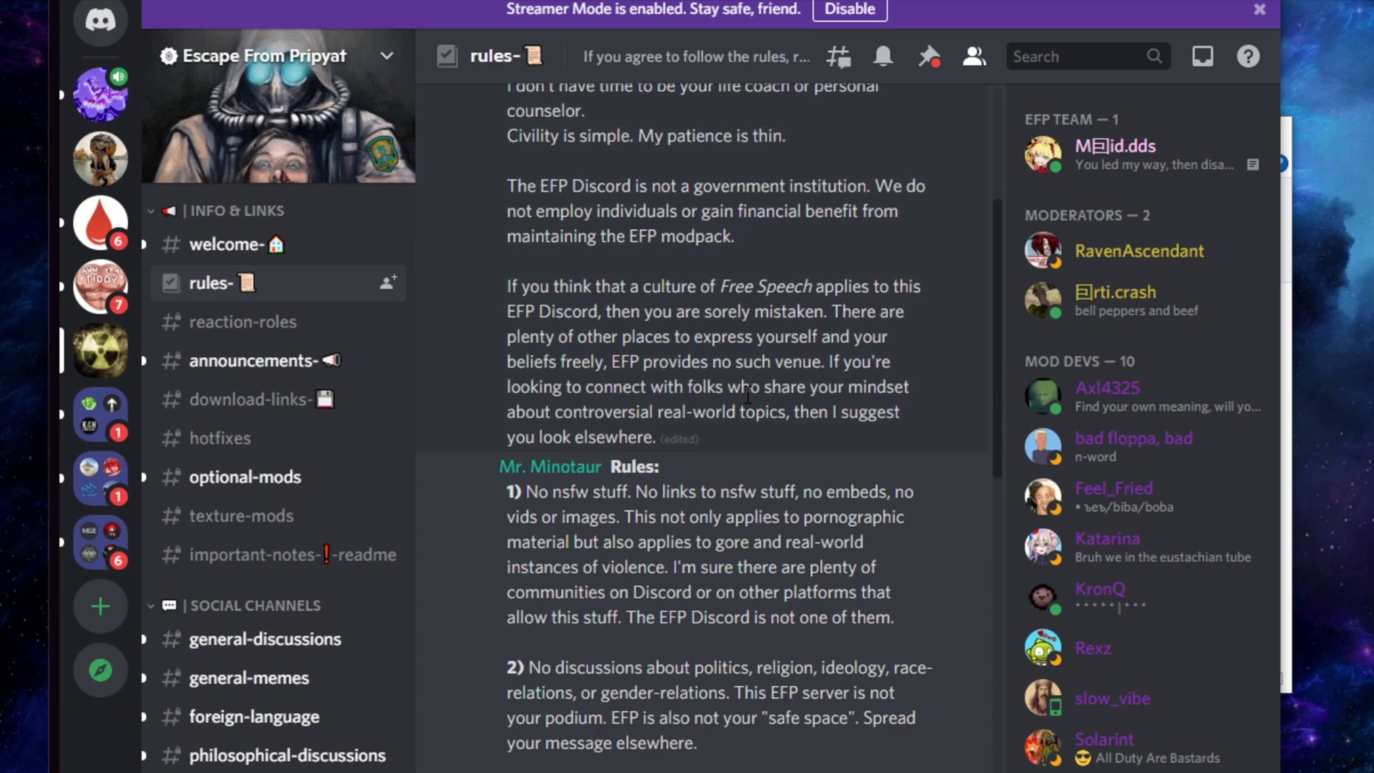
pyautogui.scroll(-8, 747, 395)
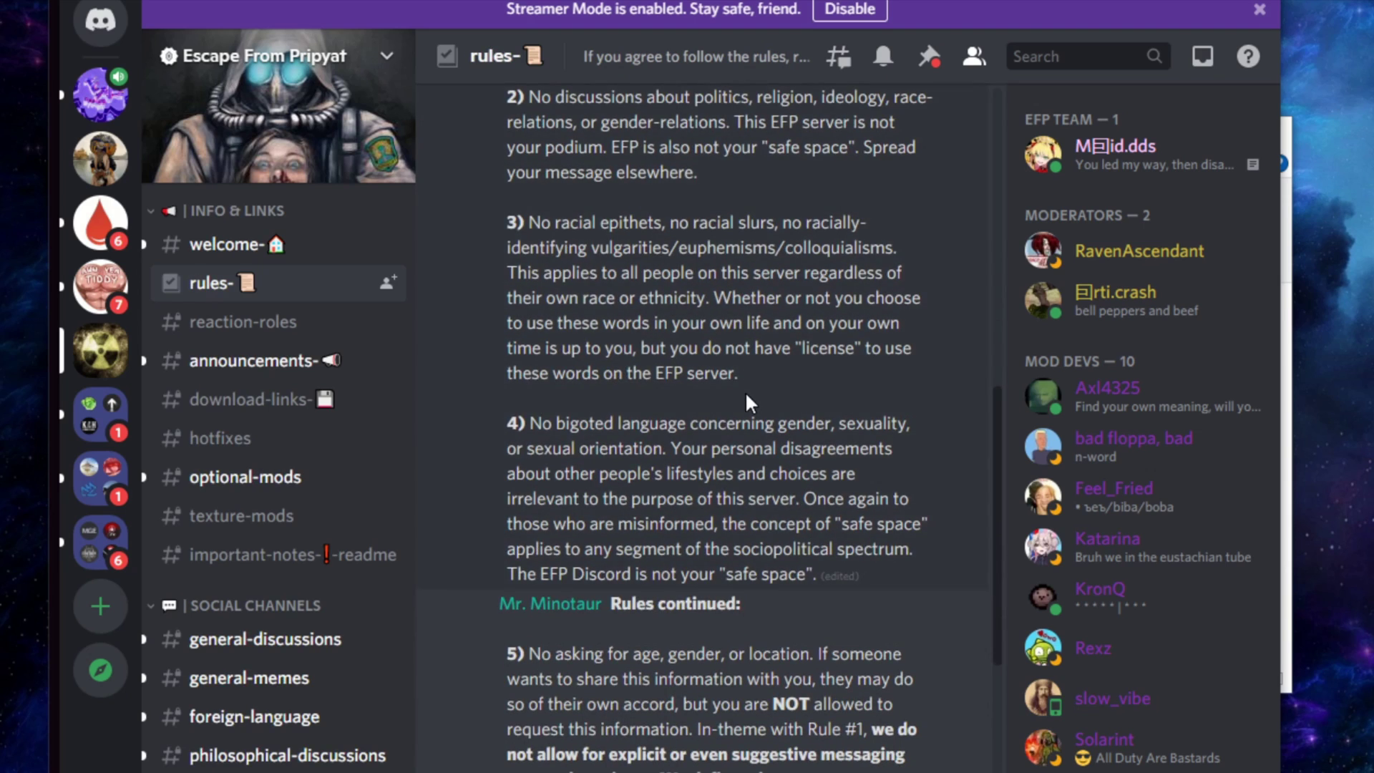
pyautogui.scroll(-10, 744, 391)
pyautogui.scroll(-3, 745, 391)
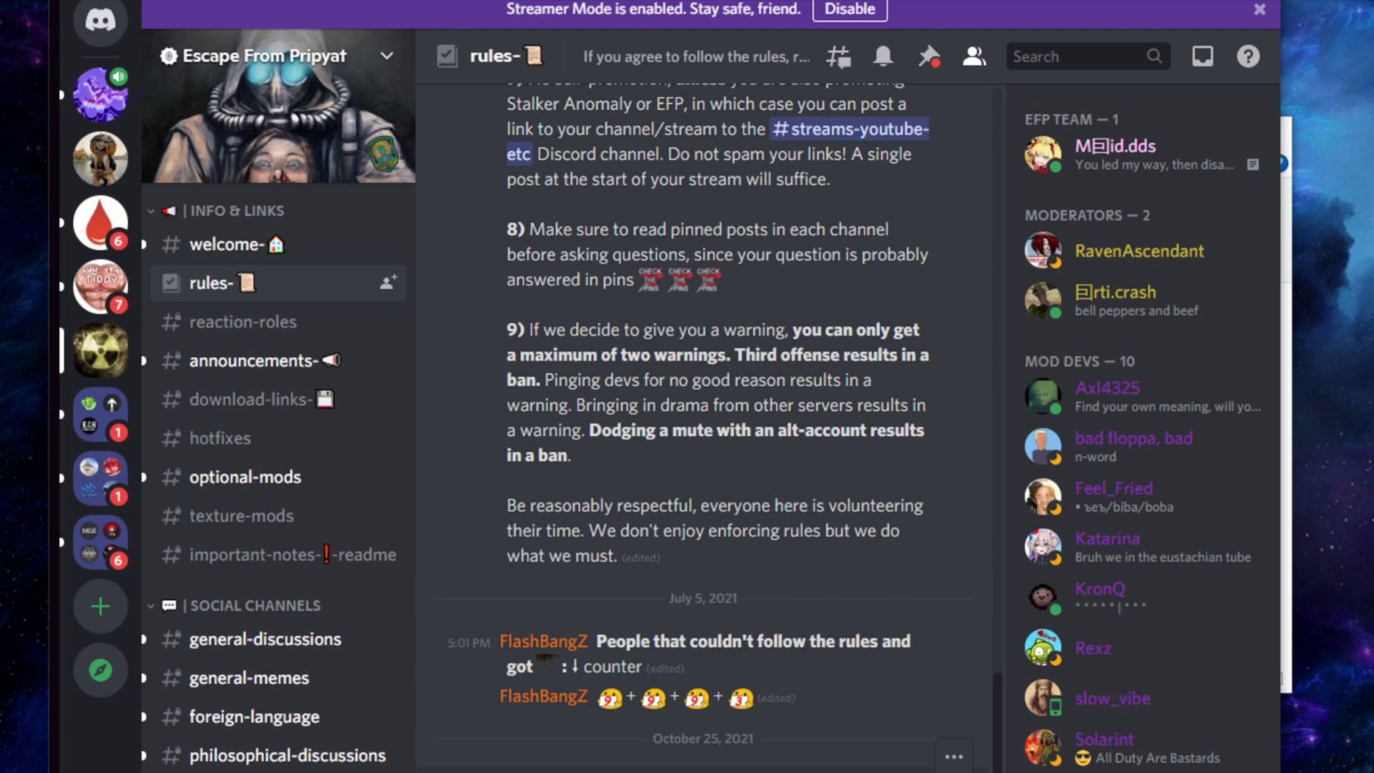
pyautogui.moveTo(1049, 0); pyautogui.dragTo(1001, 0)
pyautogui.moveTo(483, 630)
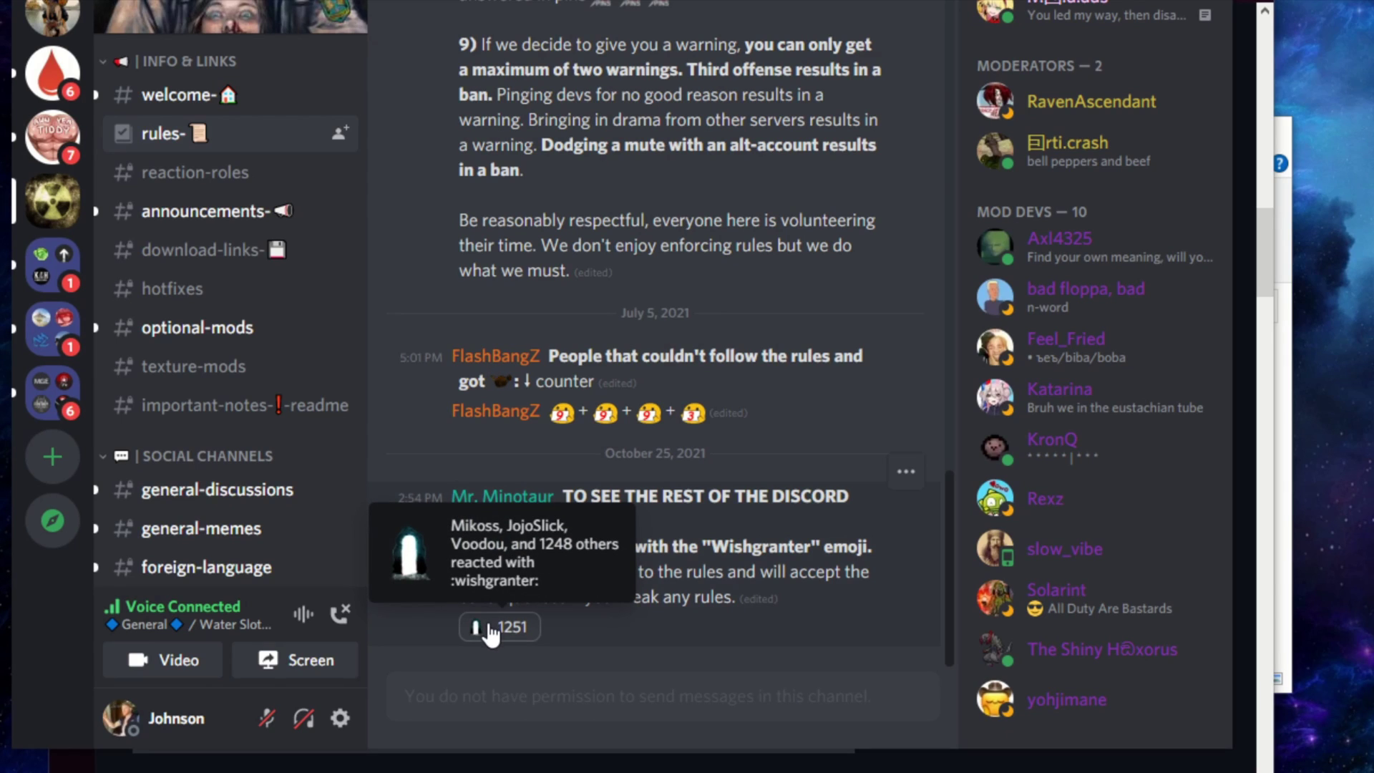
pyautogui.click(237, 252)
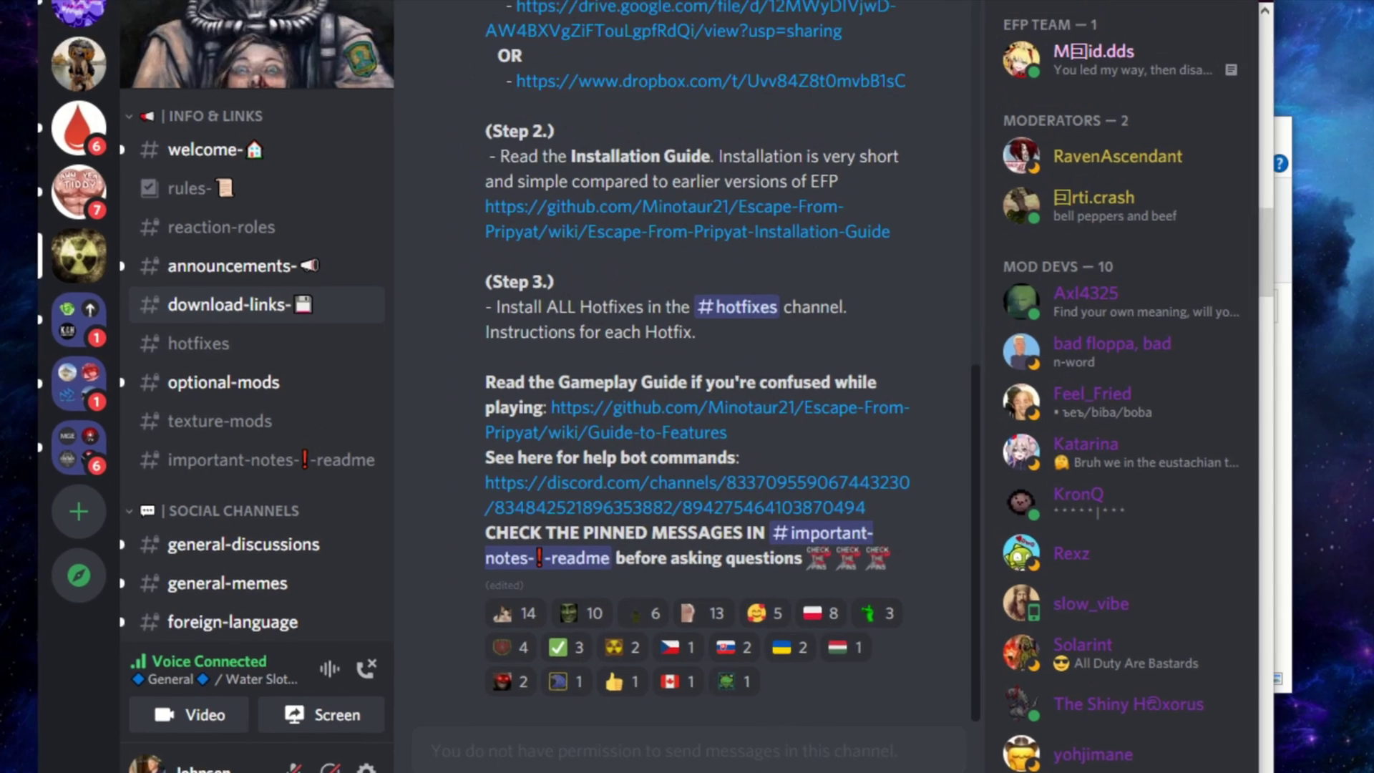
# Scroll the download-links post to the EFP 2.2 Step 1 links and installation guide
pyautogui.scroll(10, 827, 527)
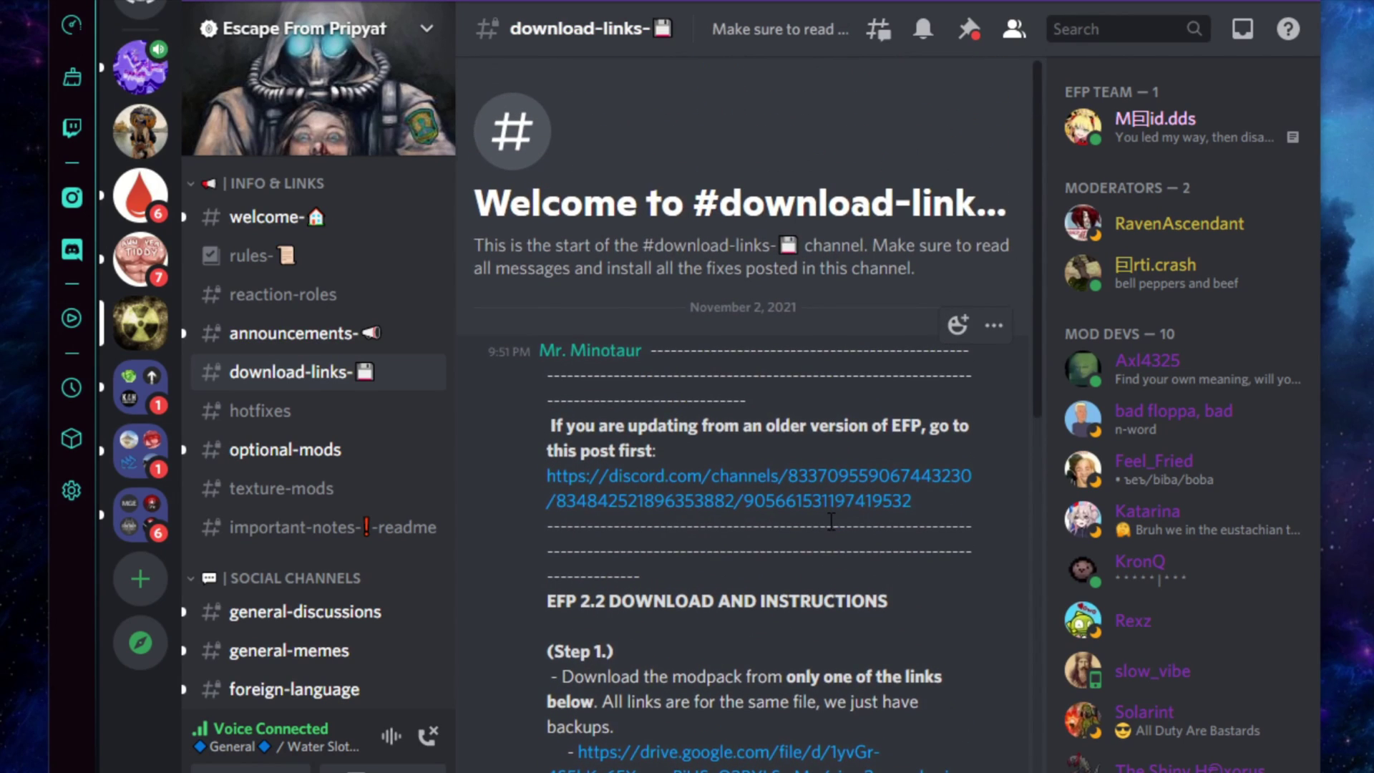
pyautogui.scroll(-8, 830, 520)
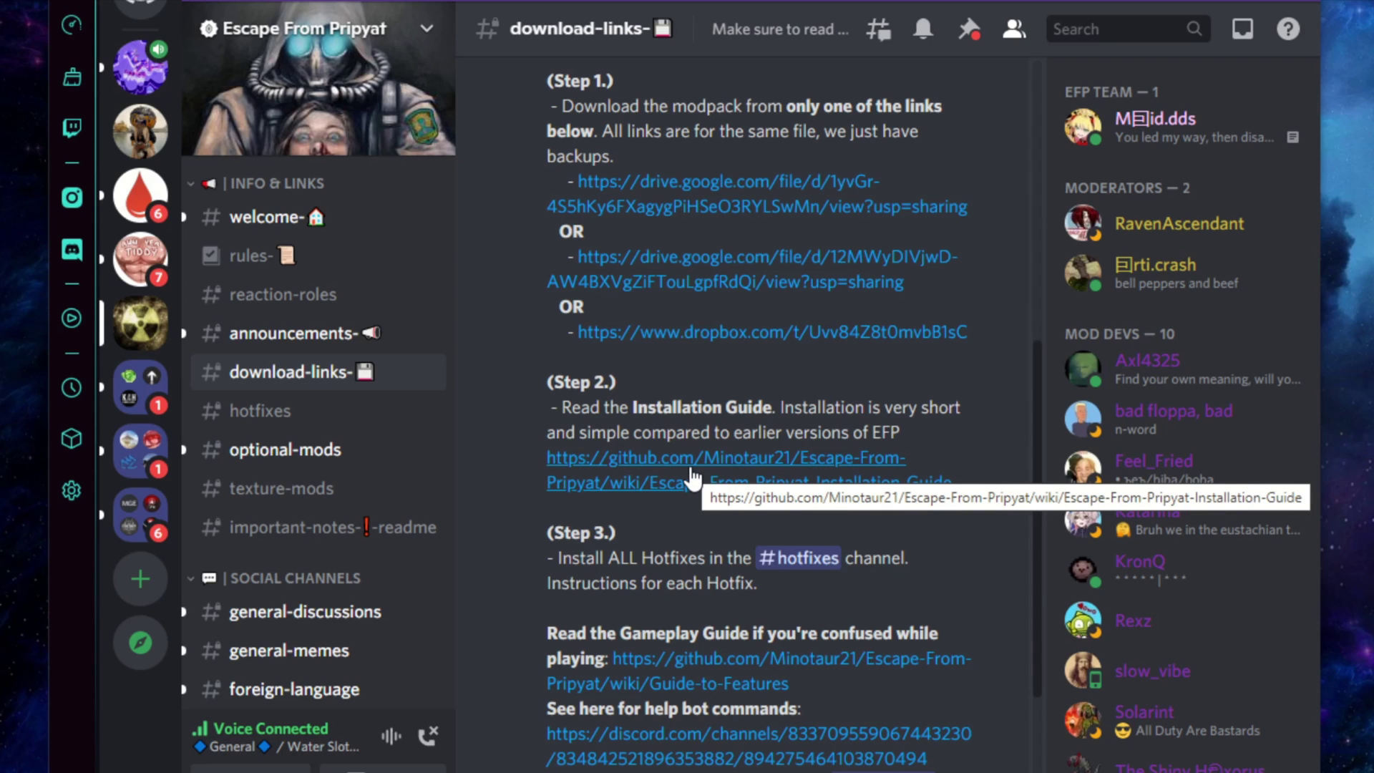
pyautogui.scroll(-2, 691, 476)
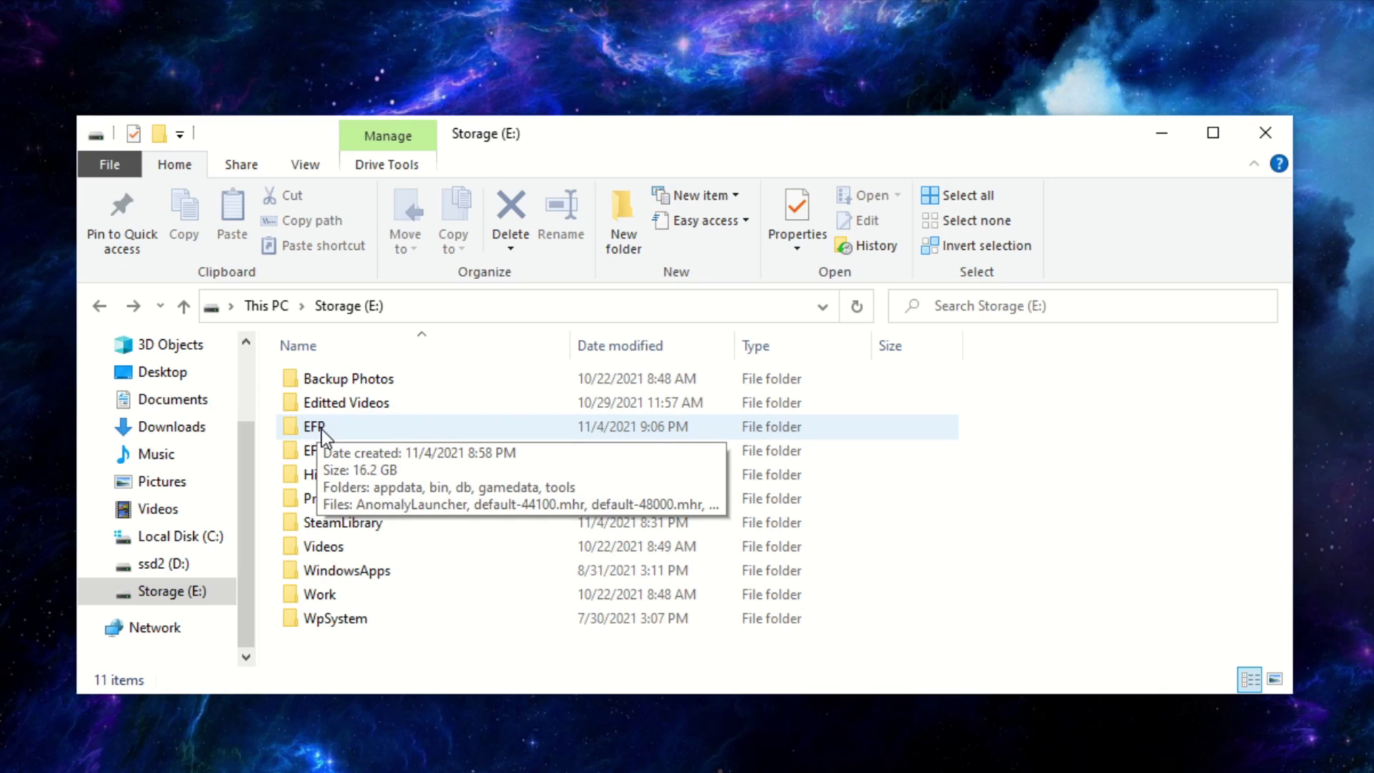
# Copy Escape.From.Pripyat.v2.2.7z from EFP Downloads, then go to the EFP folder on Storage (E:)
pyautogui.doubleClick(330, 449)
pyautogui.click(409, 387)
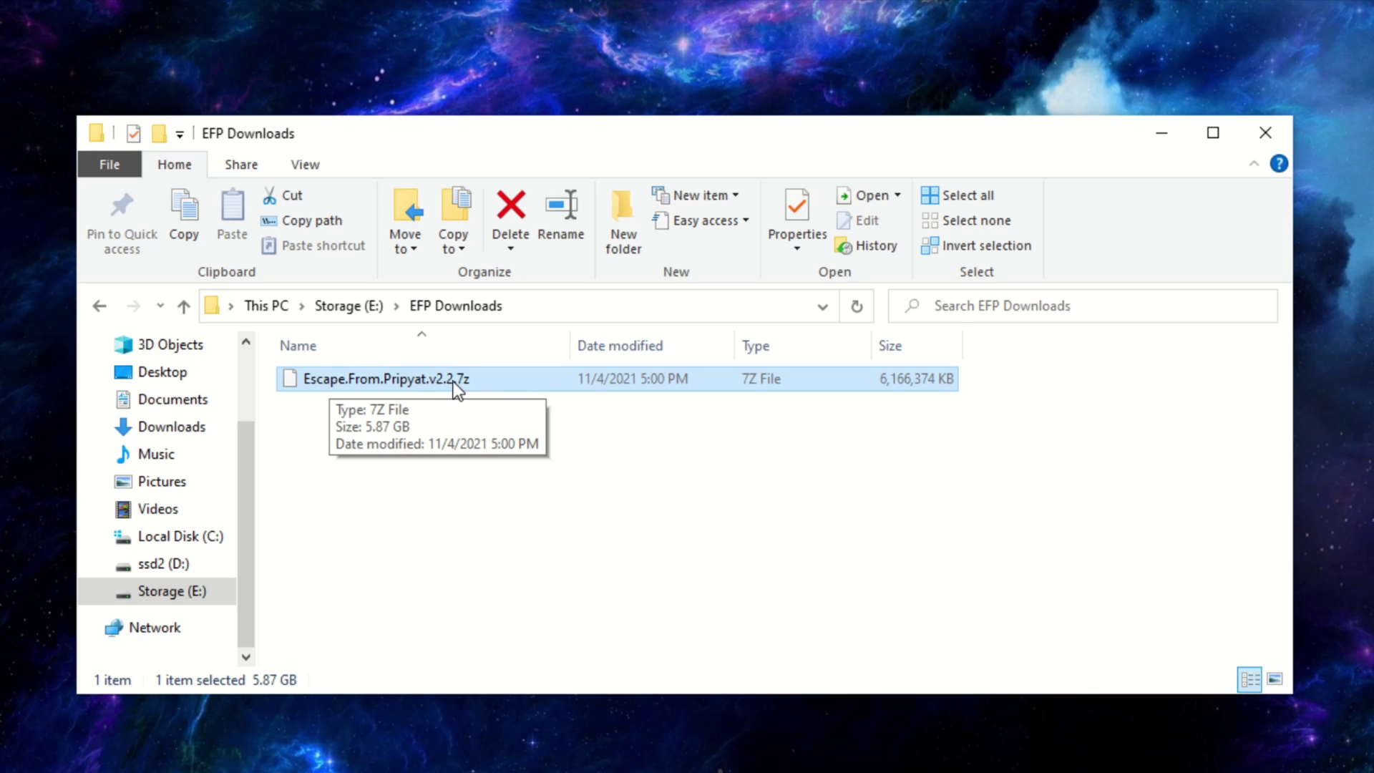
pyautogui.click(525, 589)
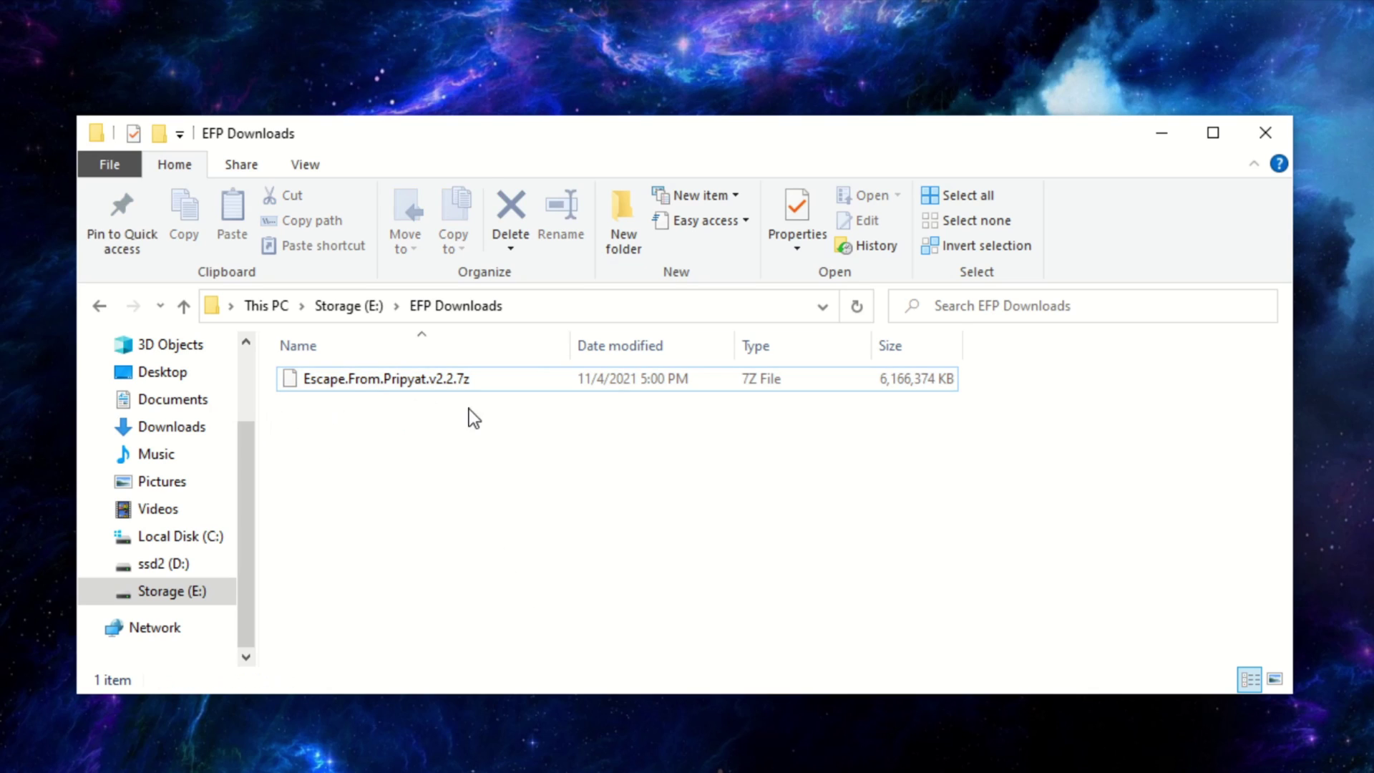
pyautogui.click(431, 379)
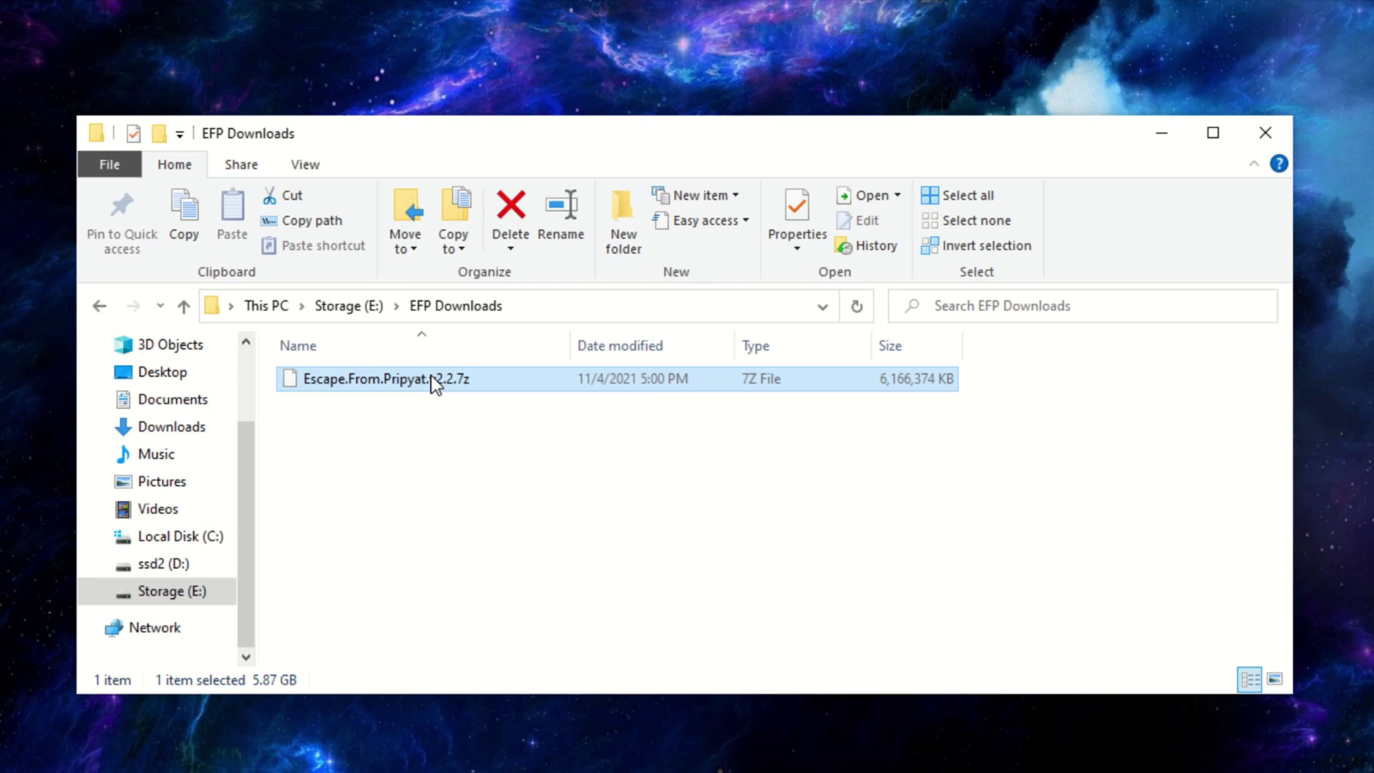
pyautogui.hotkey('ctrl', 'c')
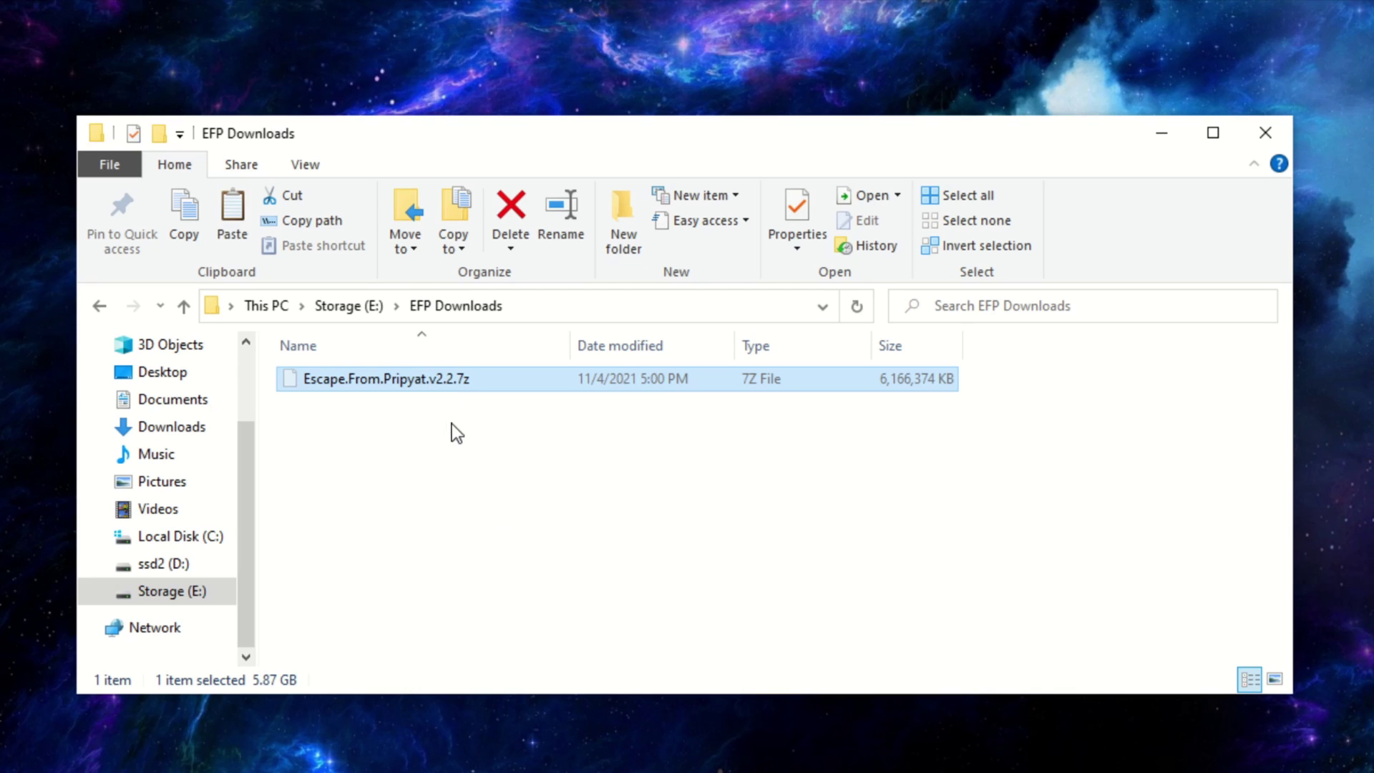
pyautogui.click(97, 308)
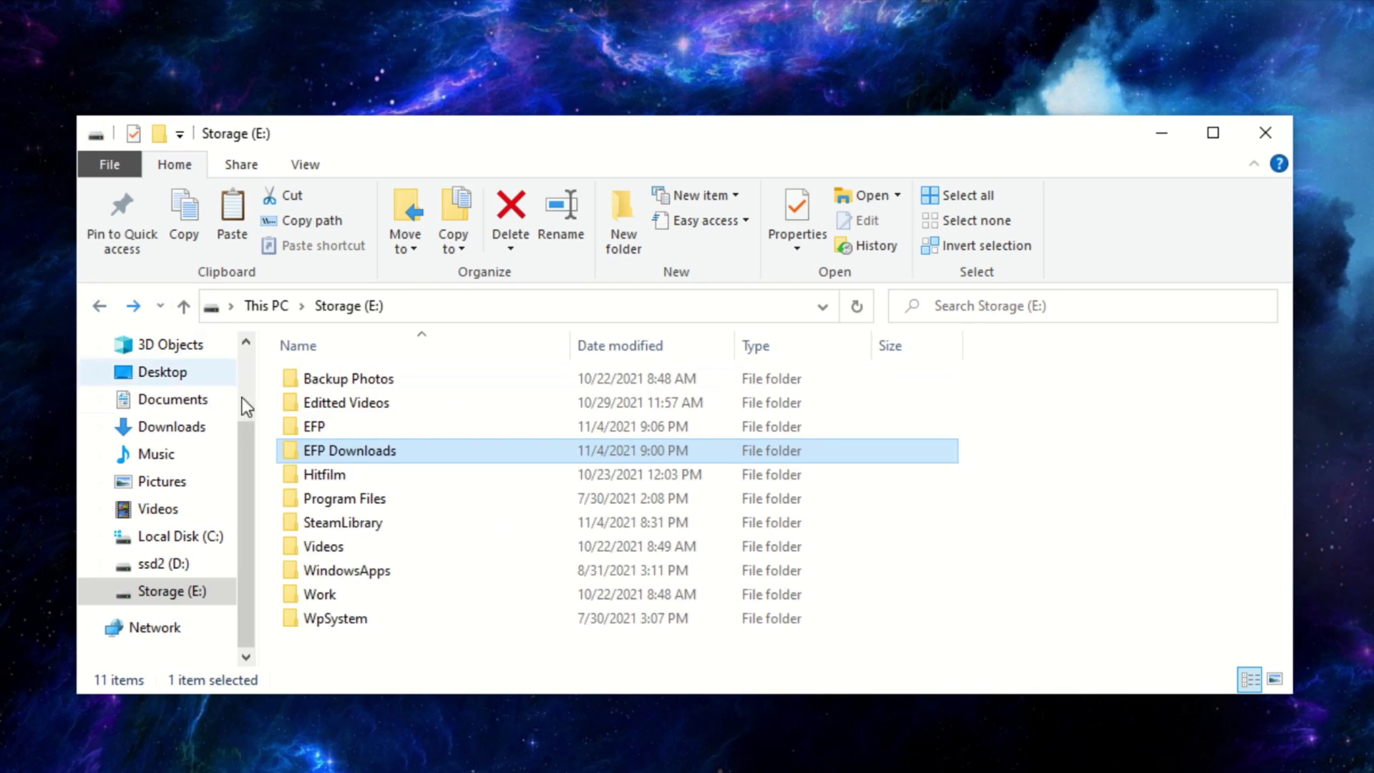
pyautogui.doubleClick(314, 427)
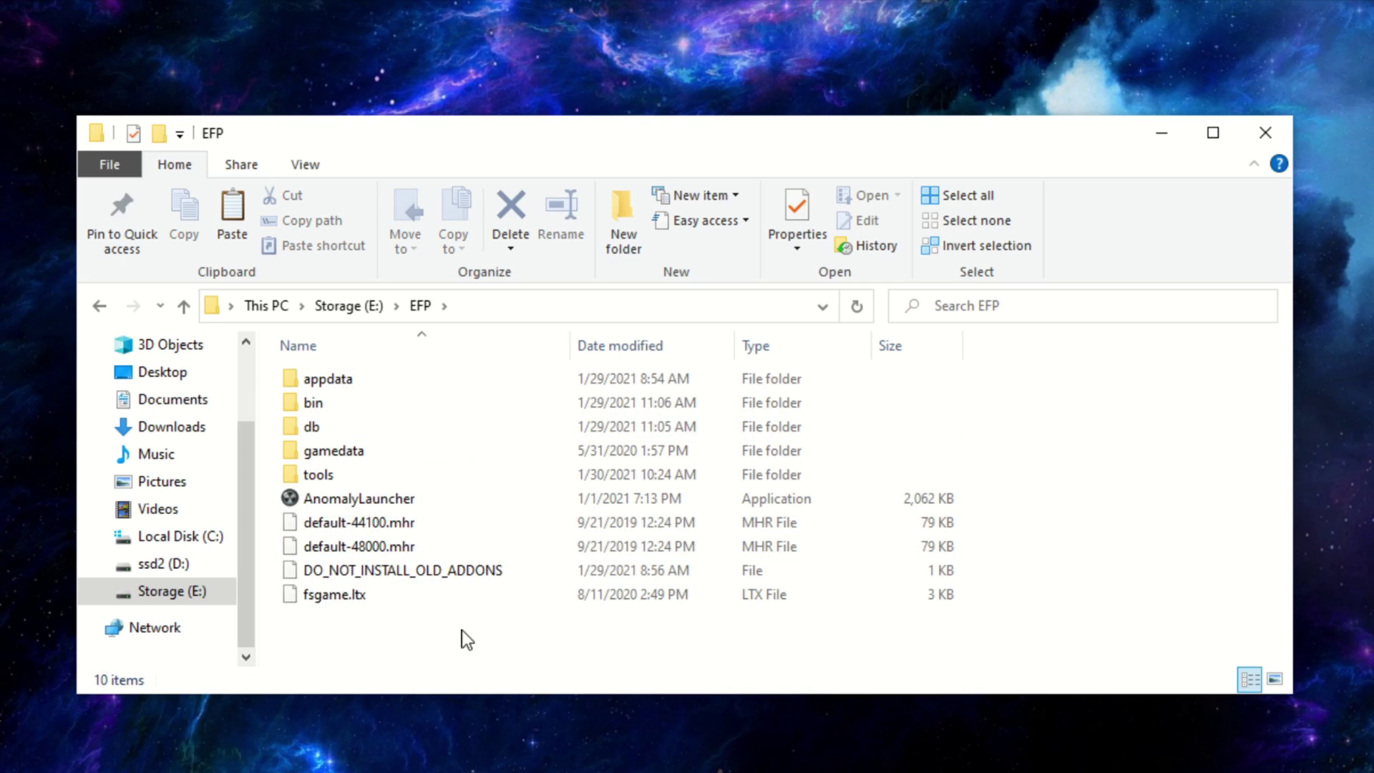
# Paste the Escape.From.Pripyat.v2.2.7z archive into EFP and extract it there with 7-Zip Extract Here
pyautogui.hotkey('ctrl', 'v')
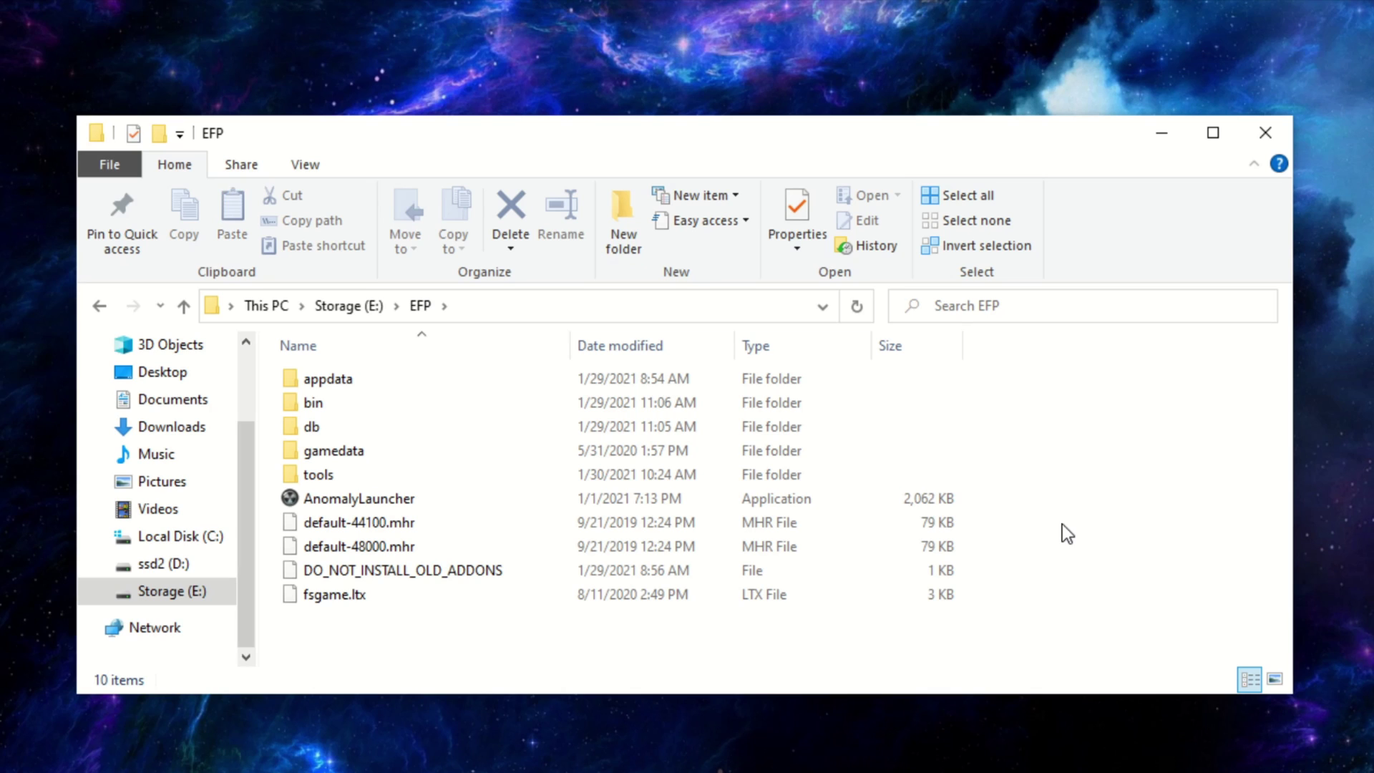
pyautogui.rightClick(418, 616)
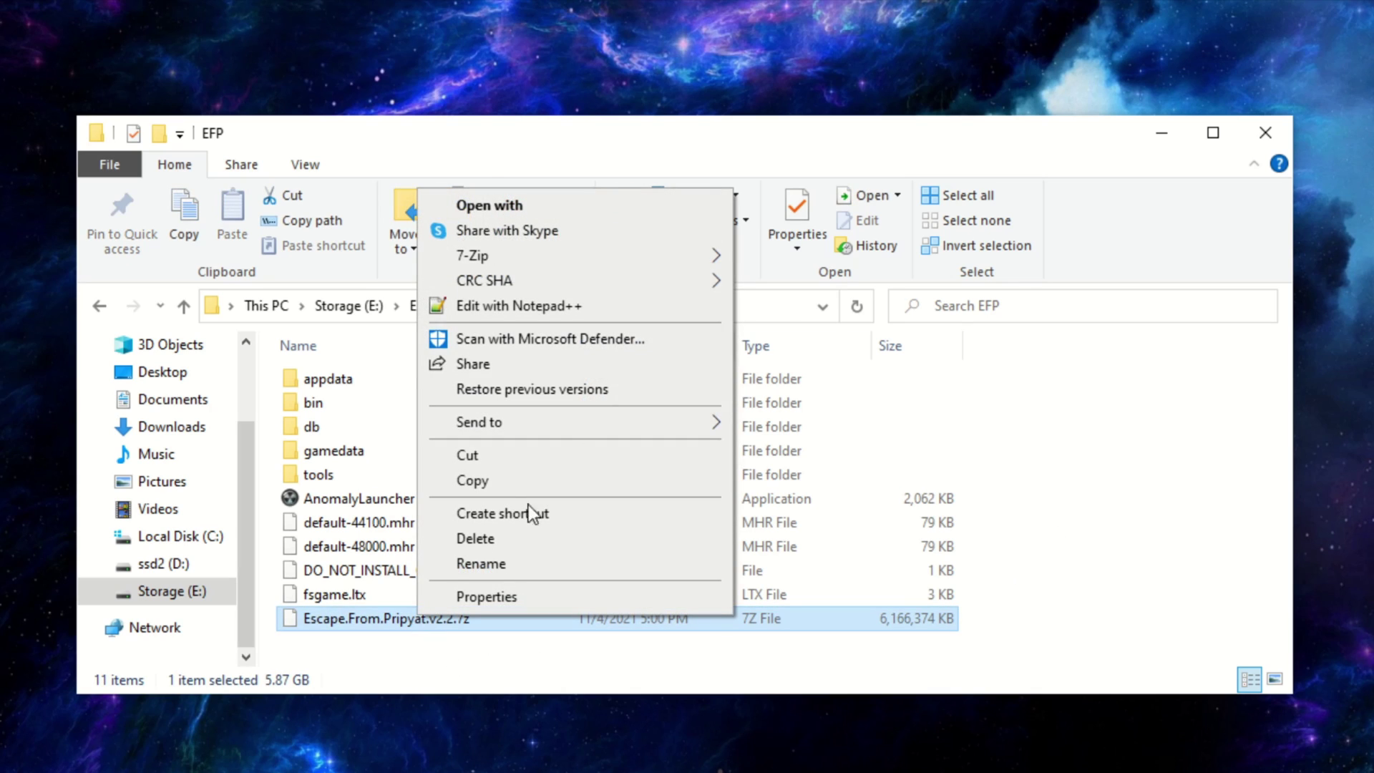
pyautogui.moveTo(543, 264)
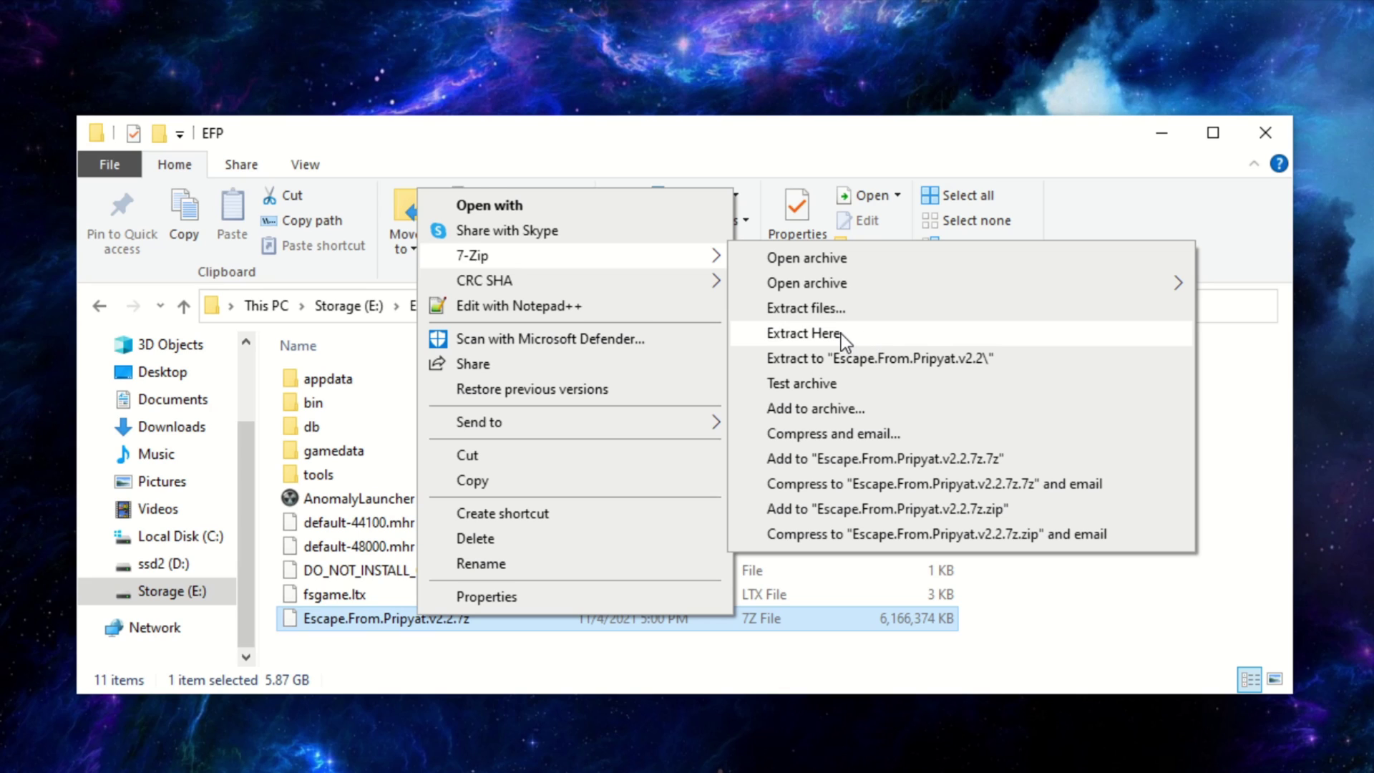
pyautogui.click(801, 333)
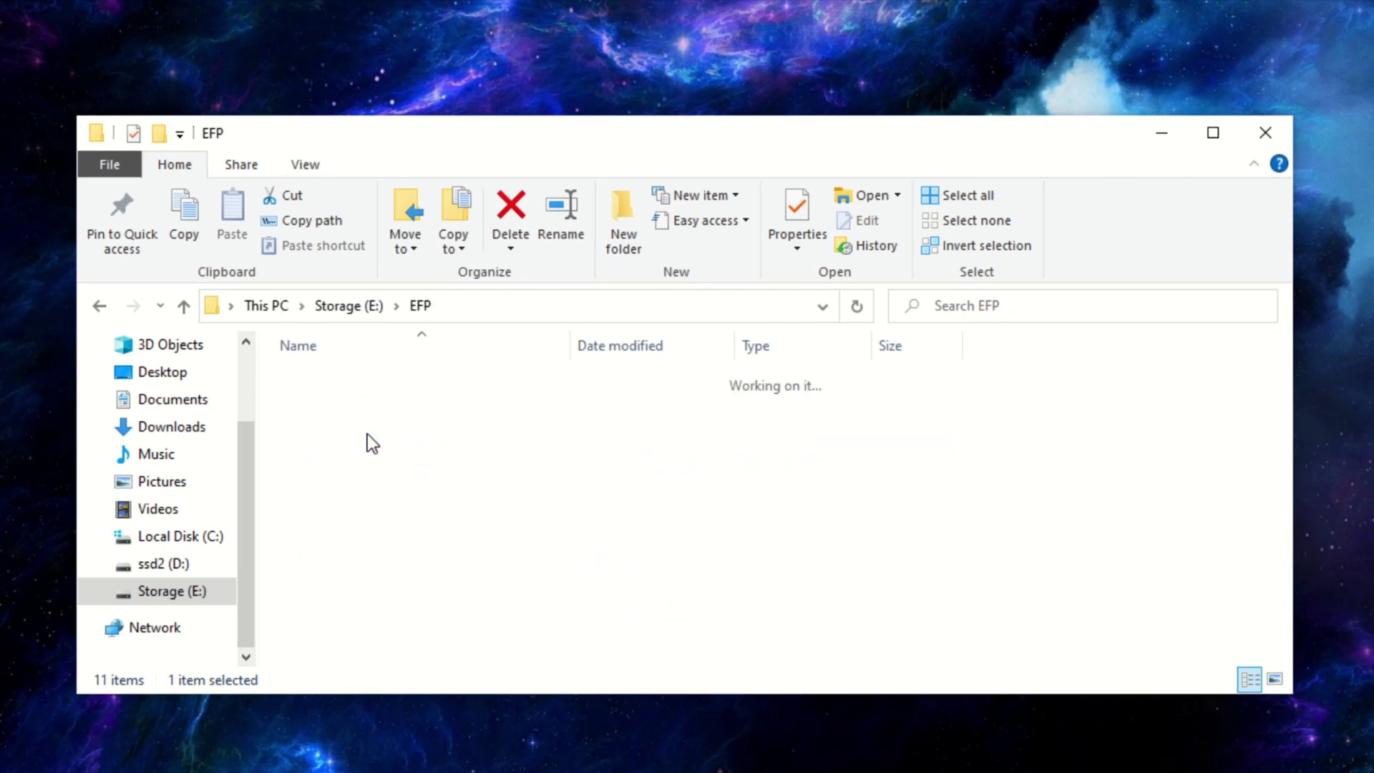
# Delete the leftover Escape.From.Pripyat.v2.2.7z archive from the EFP folder
pyautogui.scroll(-3, 780, 515)
pyautogui.scroll(3, 792, 481)
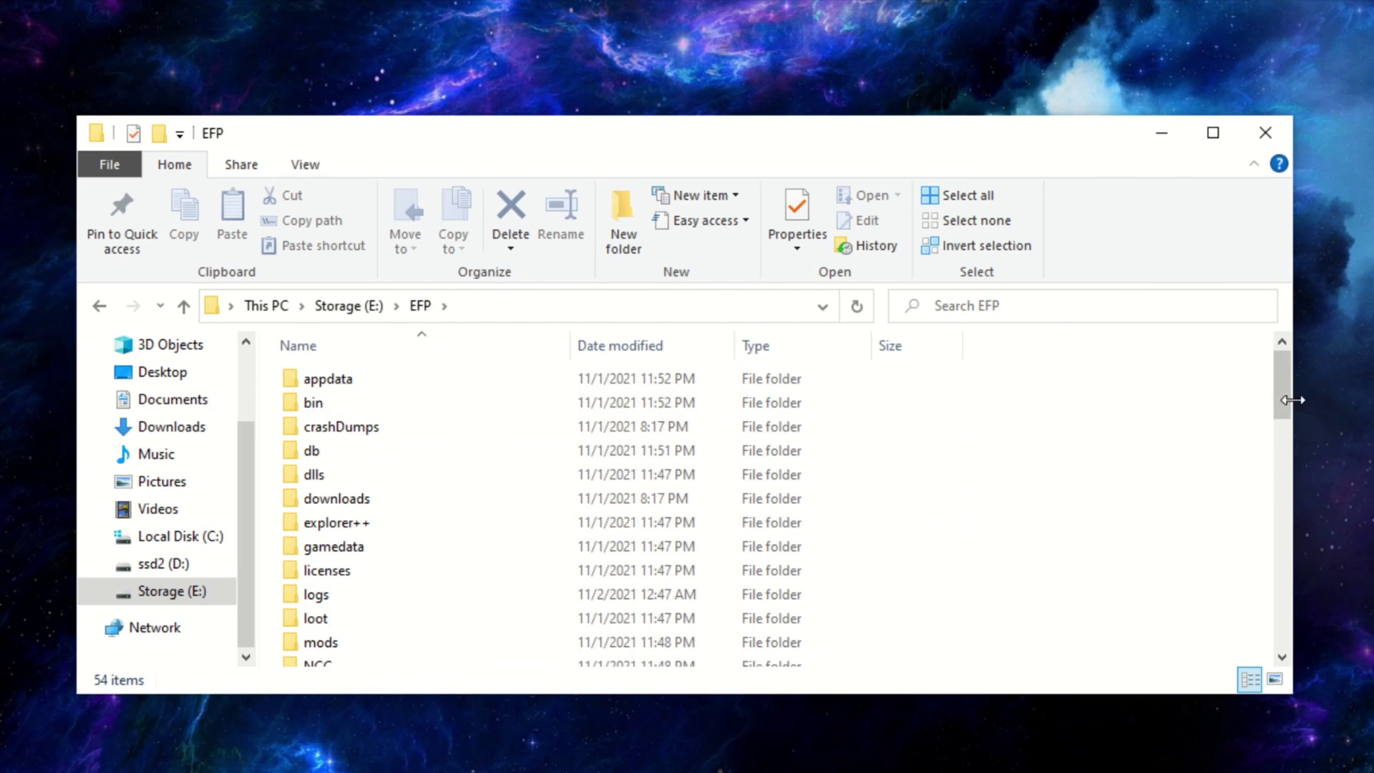
pyautogui.moveTo(1280, 382); pyautogui.dragTo(1300, 551)
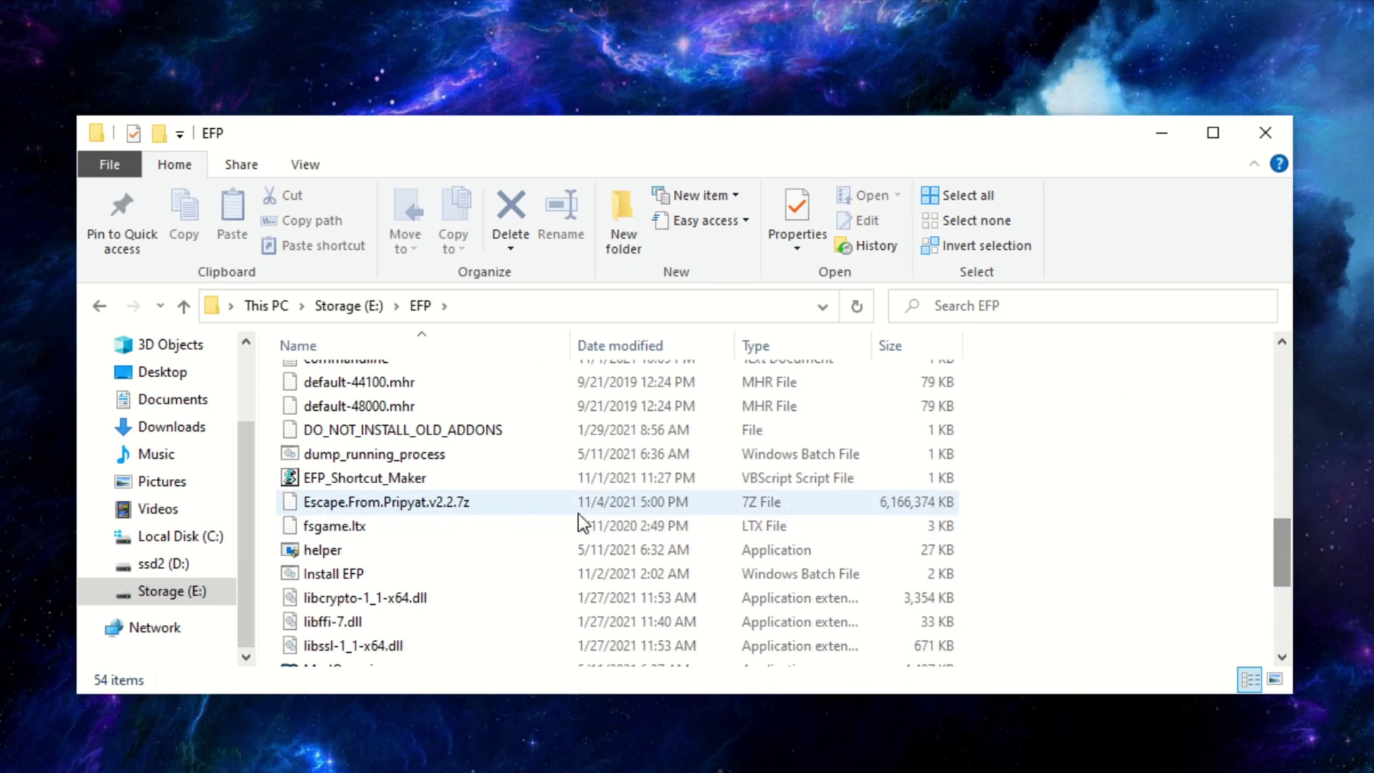
pyautogui.click(431, 500)
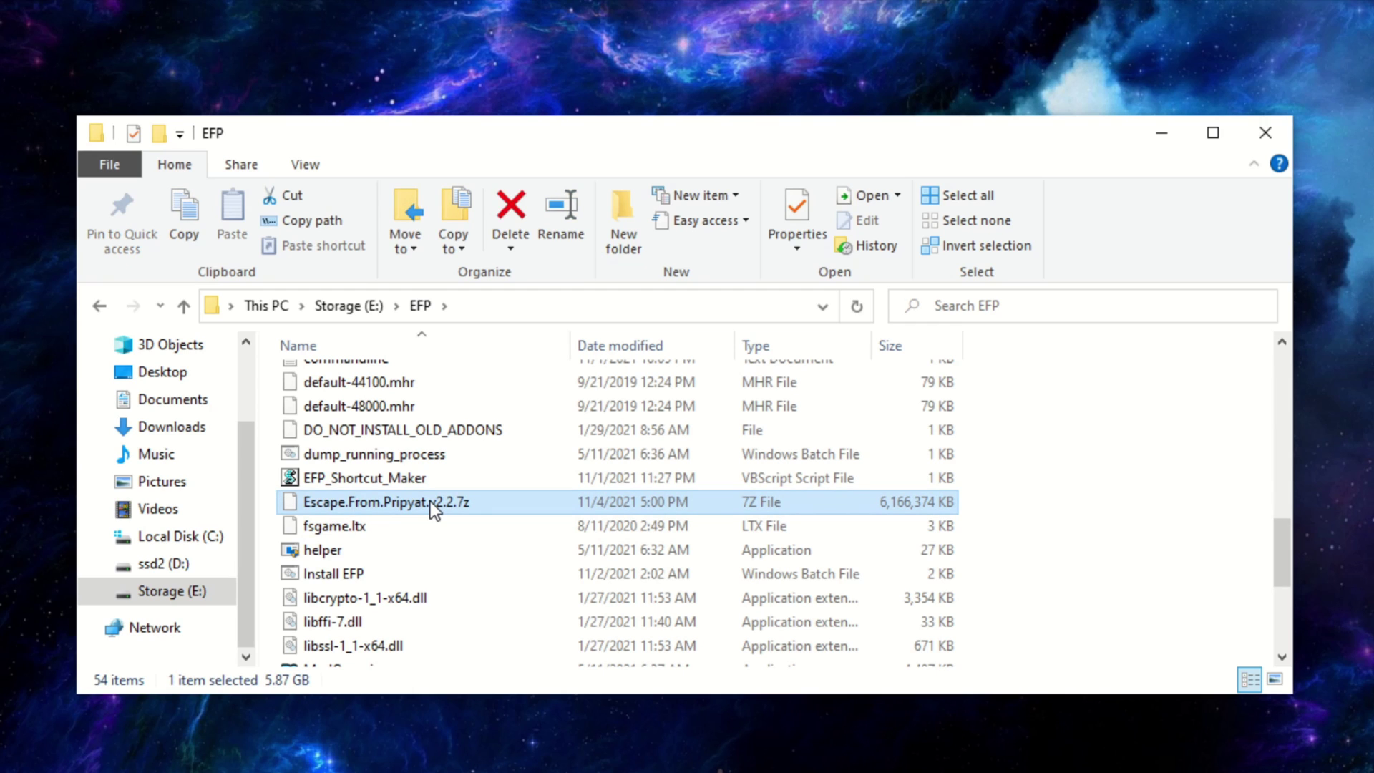
pyautogui.press('Delete')
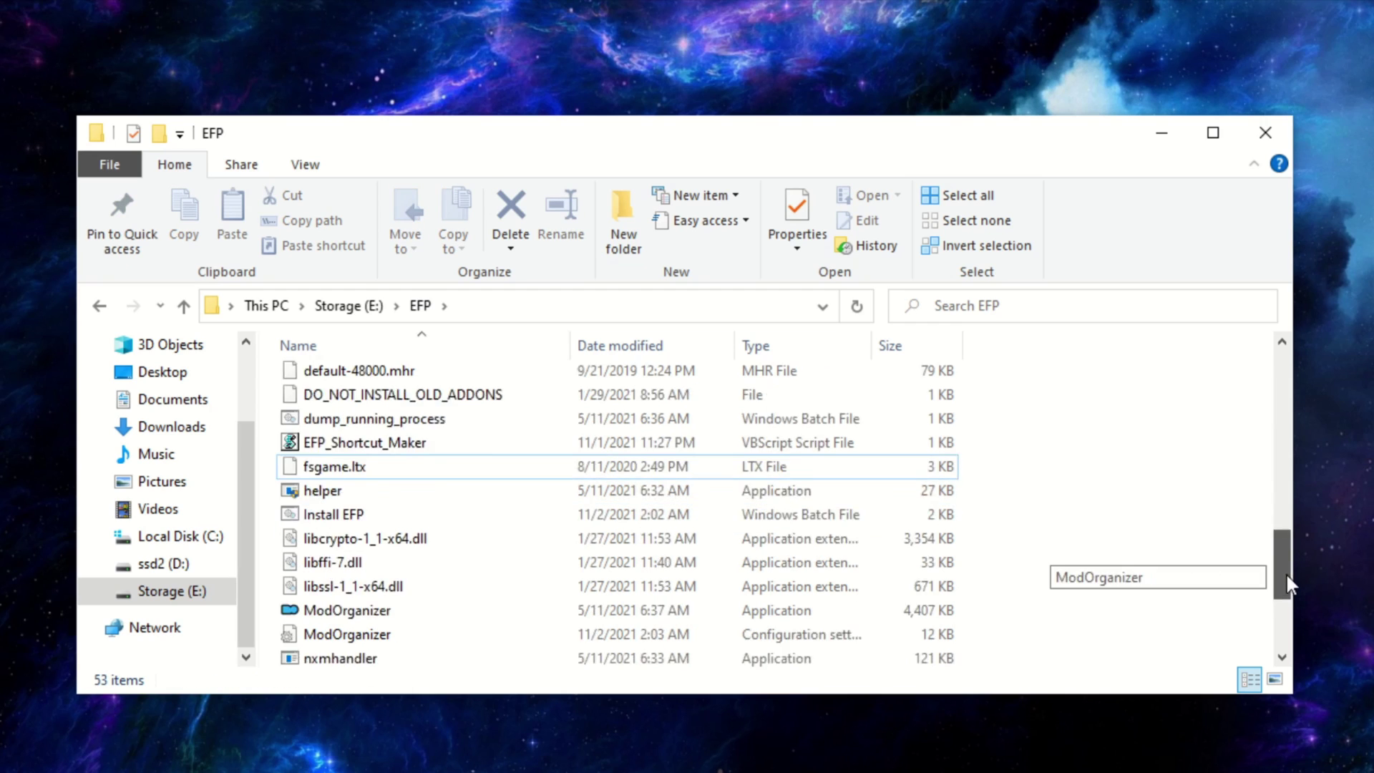